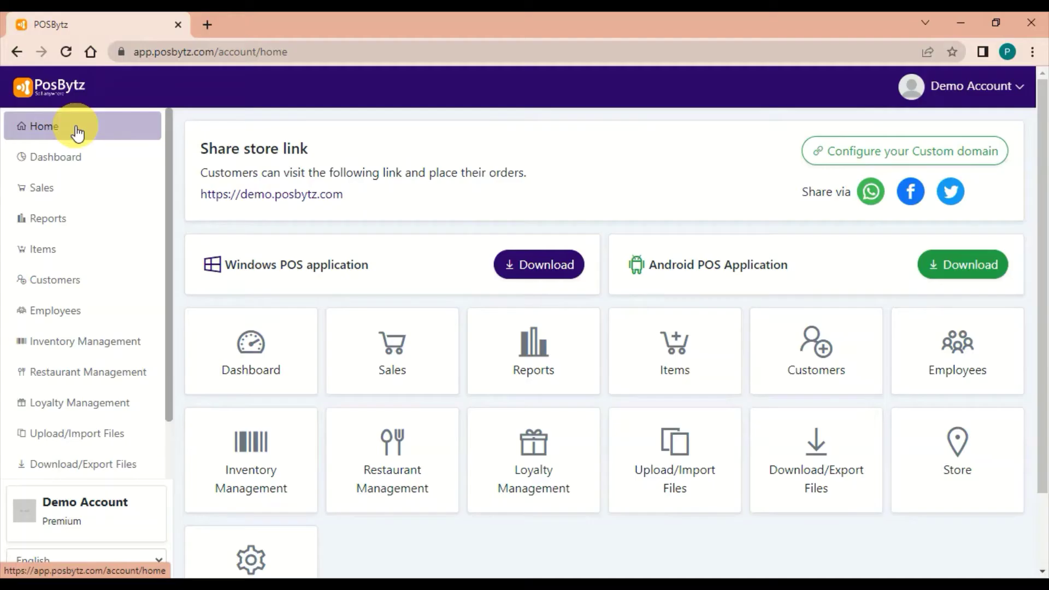
Create a new loyalty program named 'Loyalty Program' under Loyalty Management
{"action": "left_click", "coordinate": [67, 404]}
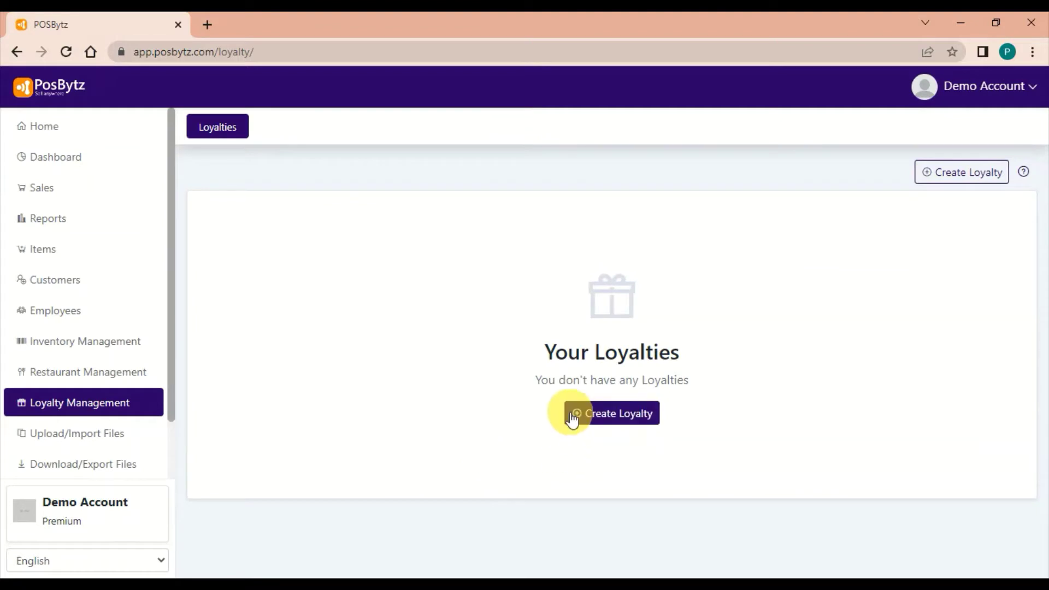
{"action": "left_click", "coordinate": [572, 418]}
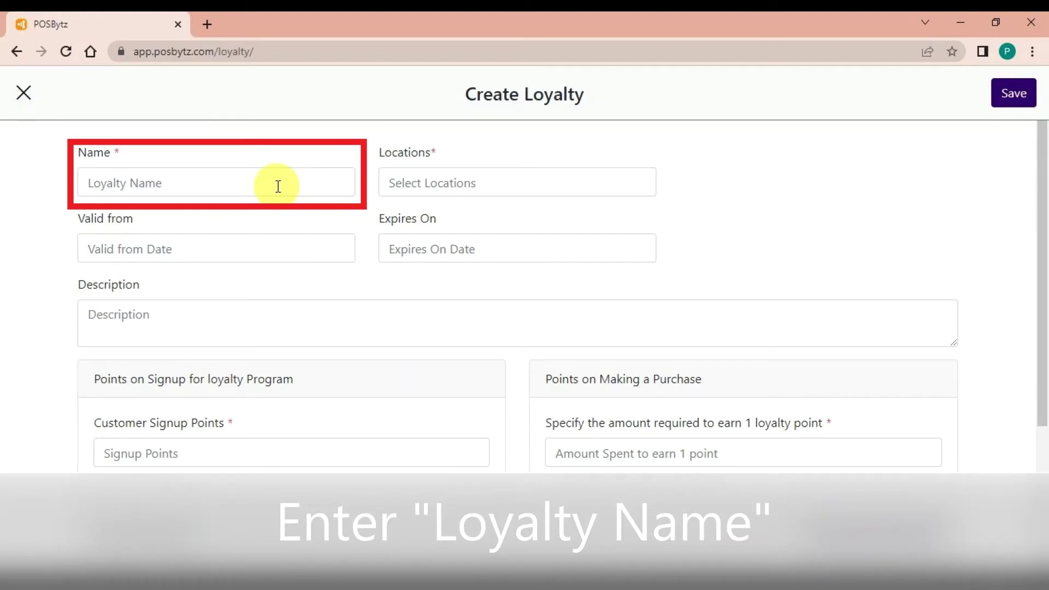
{"action": "left_click", "coordinate": [278, 187]}
{"action": "type", "text": "Loyalty Program"}
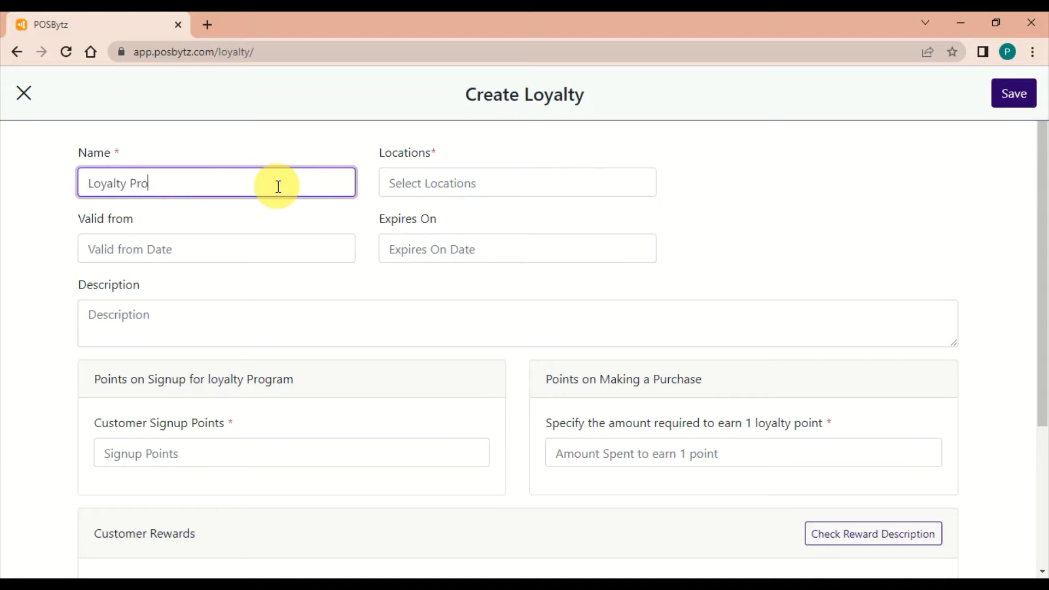
Restrict the loyalty program to the Dallas location
{"action": "left_click", "coordinate": [577, 180]}
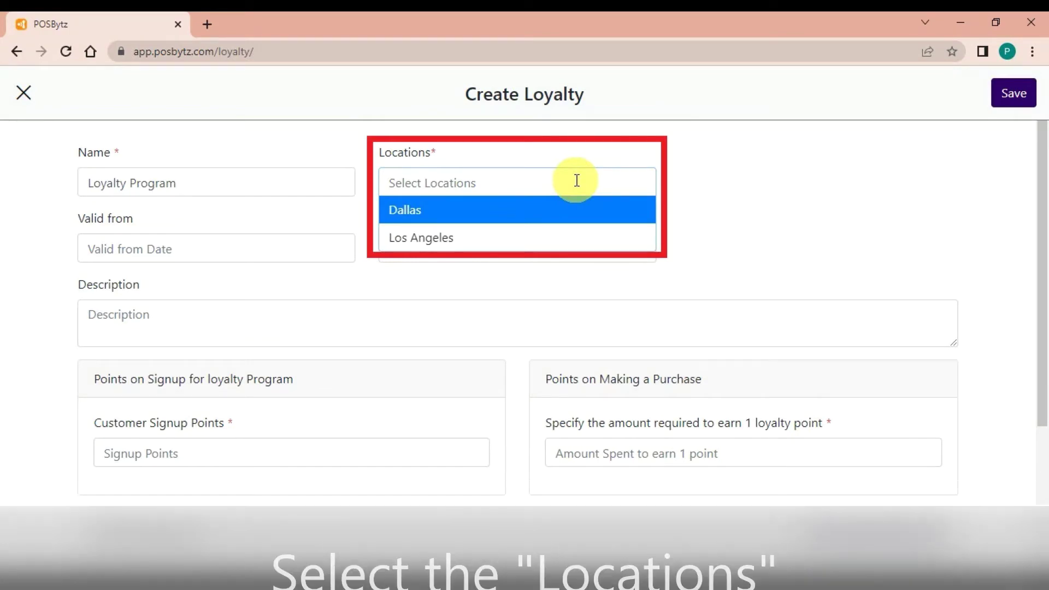
{"action": "left_click", "coordinate": [579, 213]}
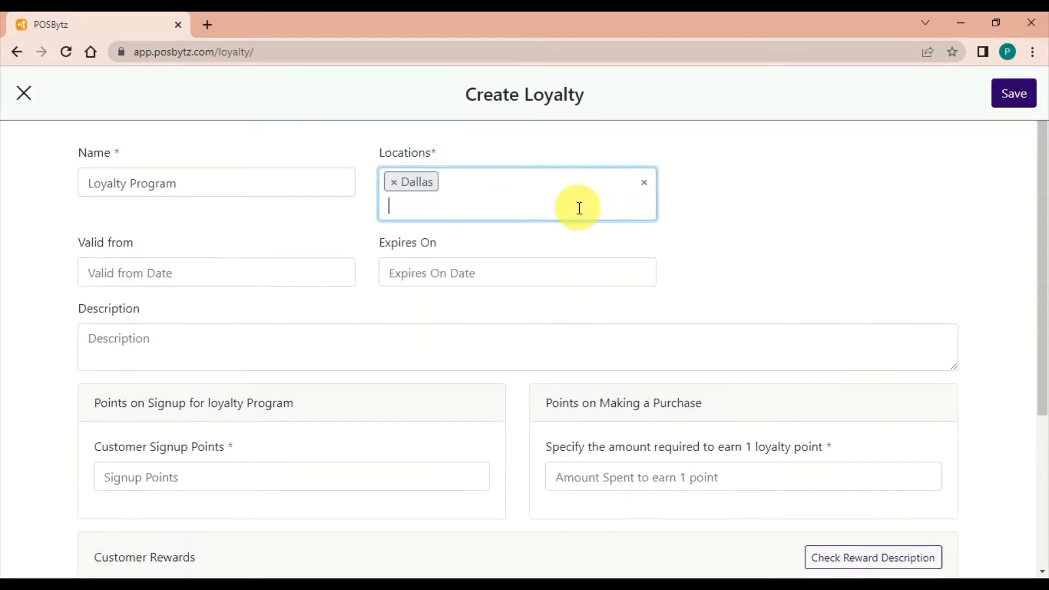
{"action": "left_click", "coordinate": [369, 252]}
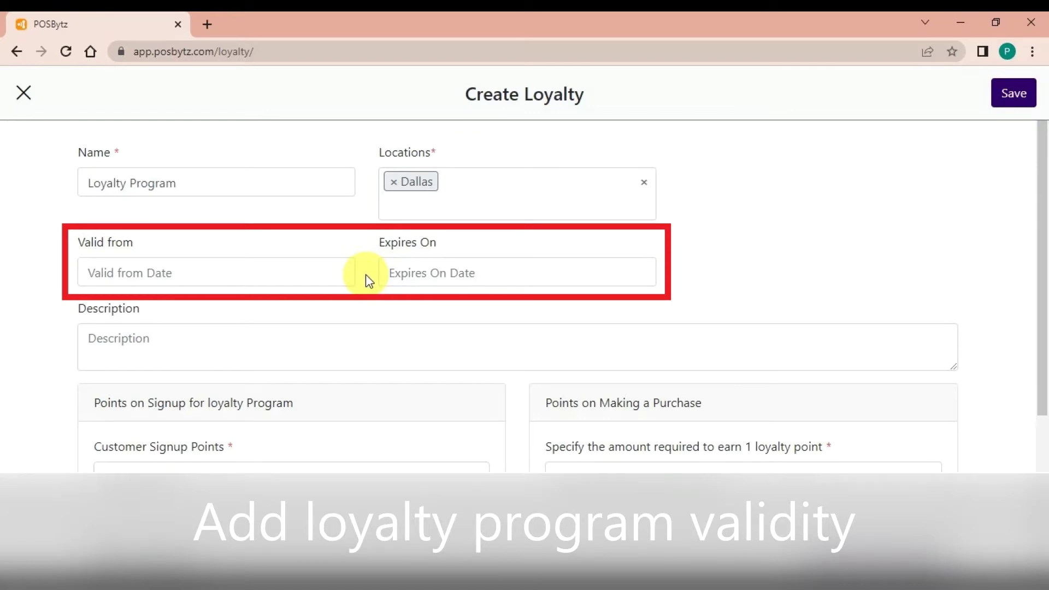
Set the Valid from date to Jan 1, 2022
{"action": "left_click", "coordinate": [288, 275]}
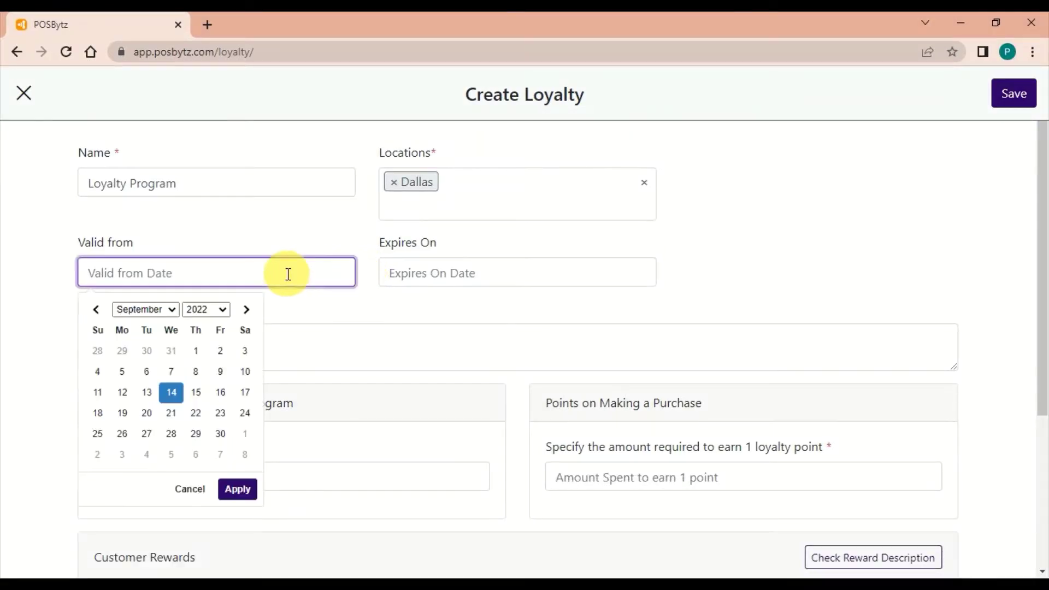
{"action": "left_click", "coordinate": [145, 310]}
{"action": "left_click", "coordinate": [143, 323]}
{"action": "left_click", "coordinate": [244, 351]}
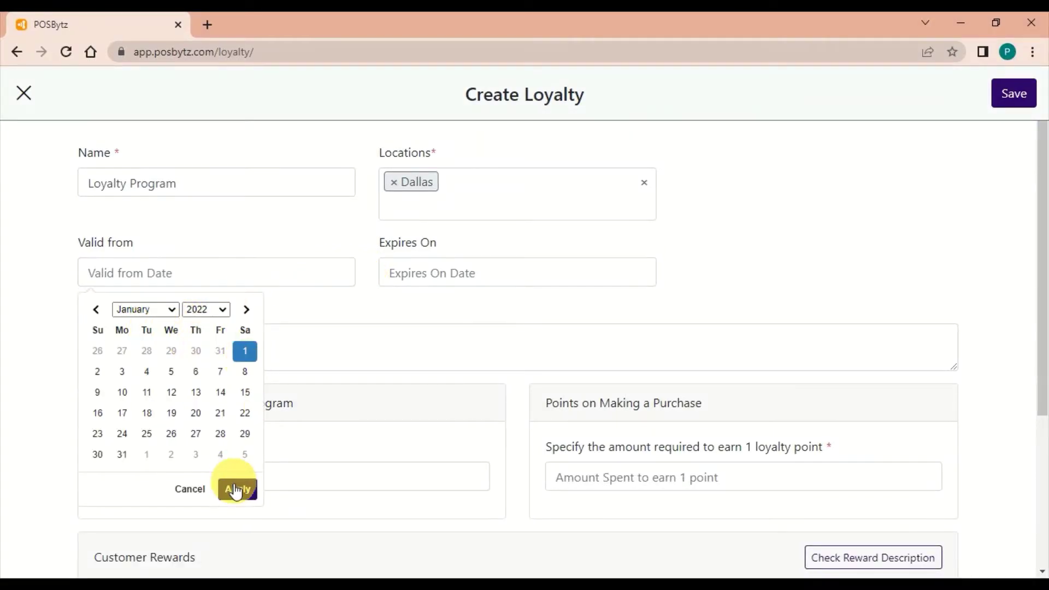
{"action": "left_click", "coordinate": [236, 483]}
Set the Expires On date to Dec 31, 2030
{"action": "left_click", "coordinate": [519, 273]}
{"action": "left_click", "coordinate": [508, 310]}
{"action": "scroll", "coordinate": [509, 310], "scroll_direction": "down", "scroll_amount": 3}
{"action": "left_click", "coordinate": [500, 547]}
{"action": "left_click", "coordinate": [458, 310]}
{"action": "left_click", "coordinate": [444, 454]}
{"action": "left_click", "coordinate": [447, 454]}
{"action": "left_click", "coordinate": [539, 489]}
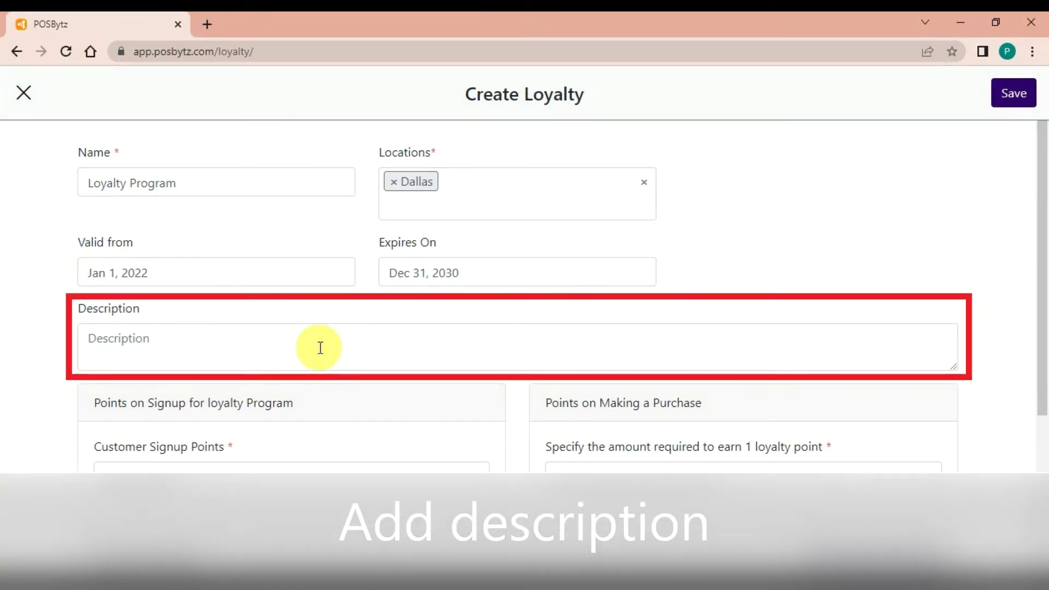
Enter 'Promotional' as the program description
{"action": "left_click", "coordinate": [320, 348]}
{"action": "type", "text": "Promotional"}
{"action": "left_click", "coordinate": [330, 395]}
{"action": "scroll", "coordinate": [328, 393], "scroll_direction": "down", "scroll_amount": 4}
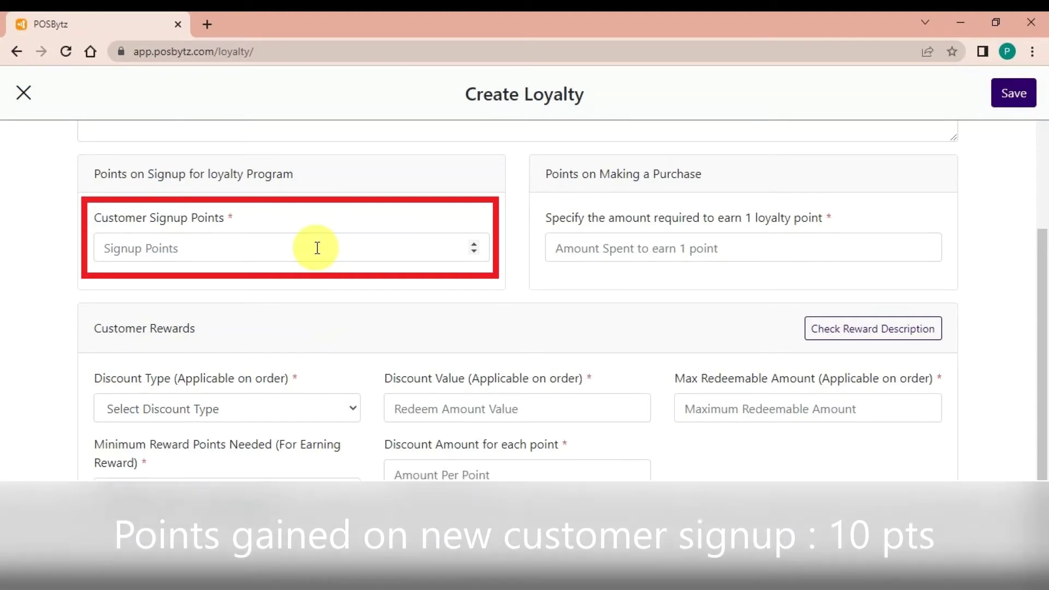
Set Customer Signup Points to 10 and Amount Spent per point to 10
{"action": "left_click", "coordinate": [317, 248]}
{"action": "type", "text": "10"}
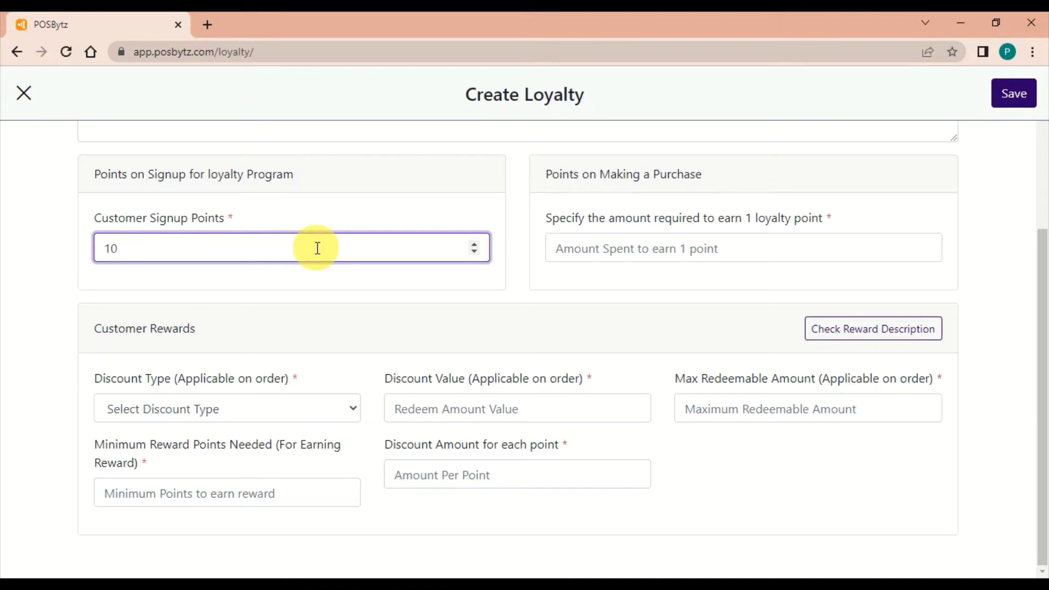
{"action": "left_click", "coordinate": [747, 250]}
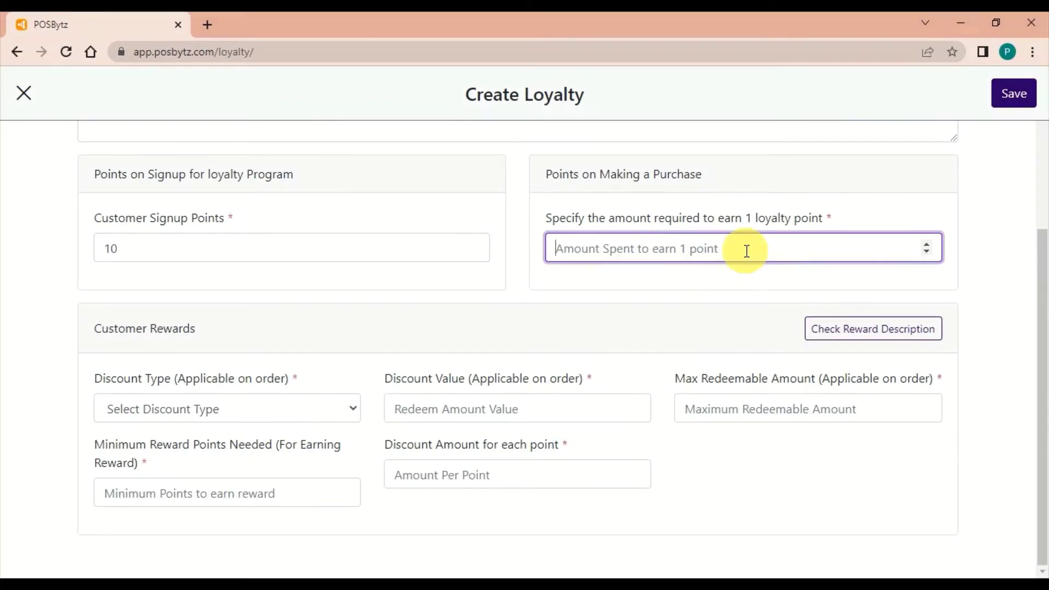
{"action": "type", "text": "10"}
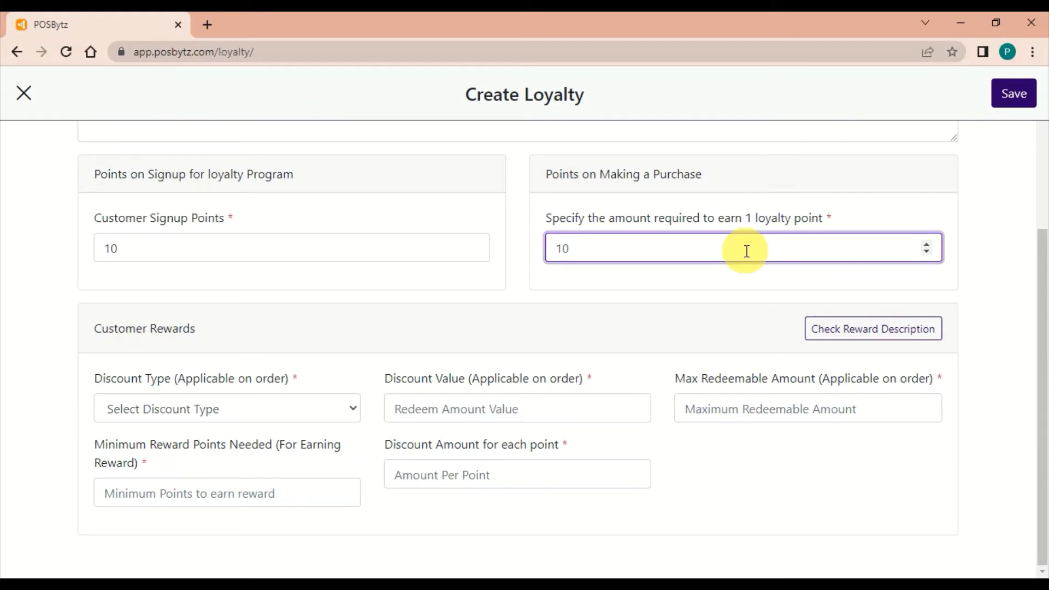
{"action": "left_click", "coordinate": [307, 404]}
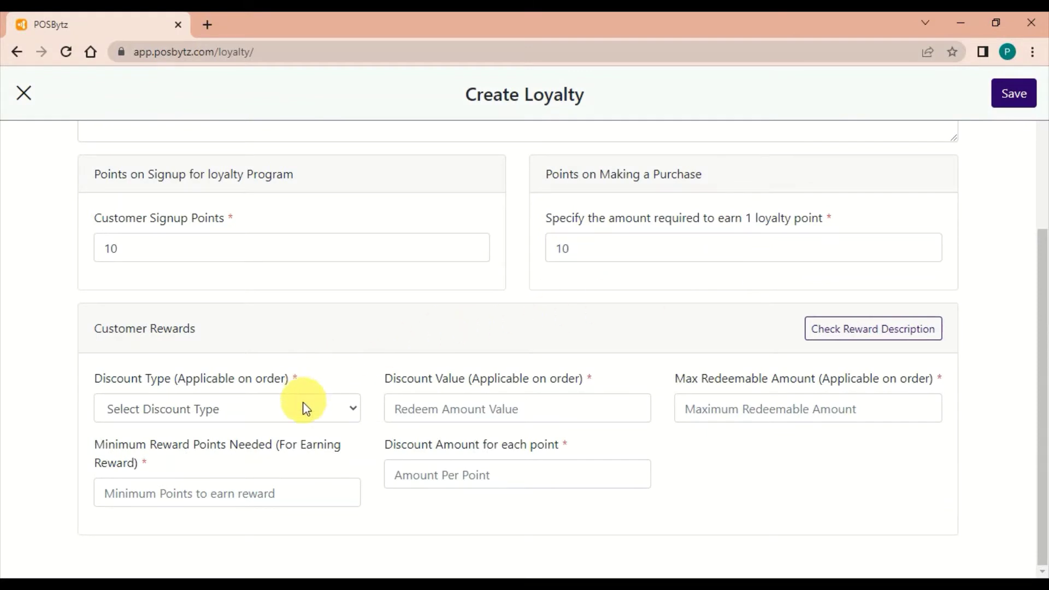
Set a Fixed 15 discount, 50 minimum reward points, 2 per point, and save the program
{"action": "left_click", "coordinate": [300, 411]}
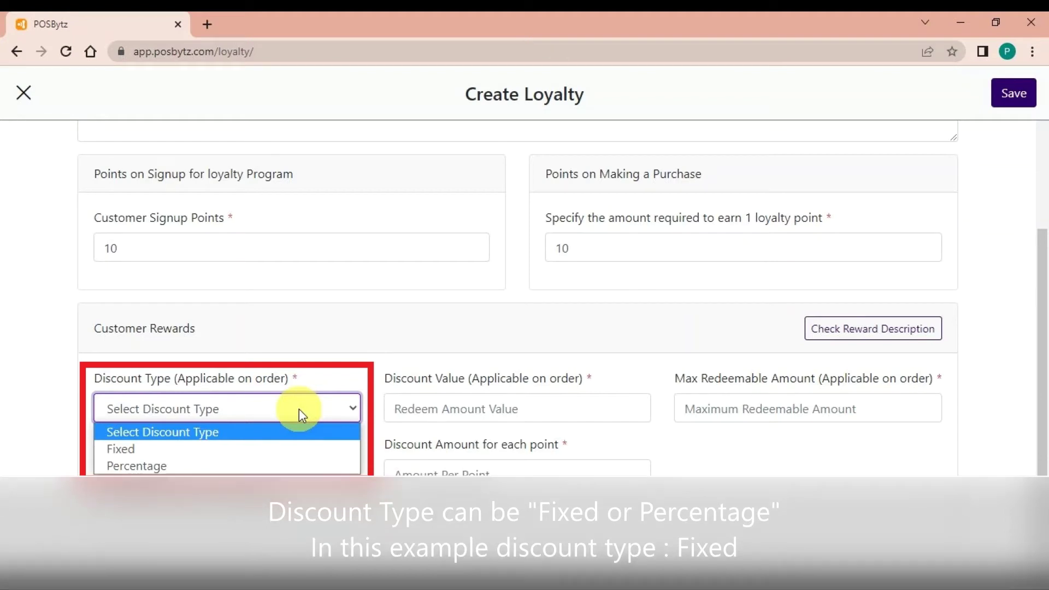
{"action": "left_click", "coordinate": [293, 448]}
{"action": "left_click", "coordinate": [574, 414]}
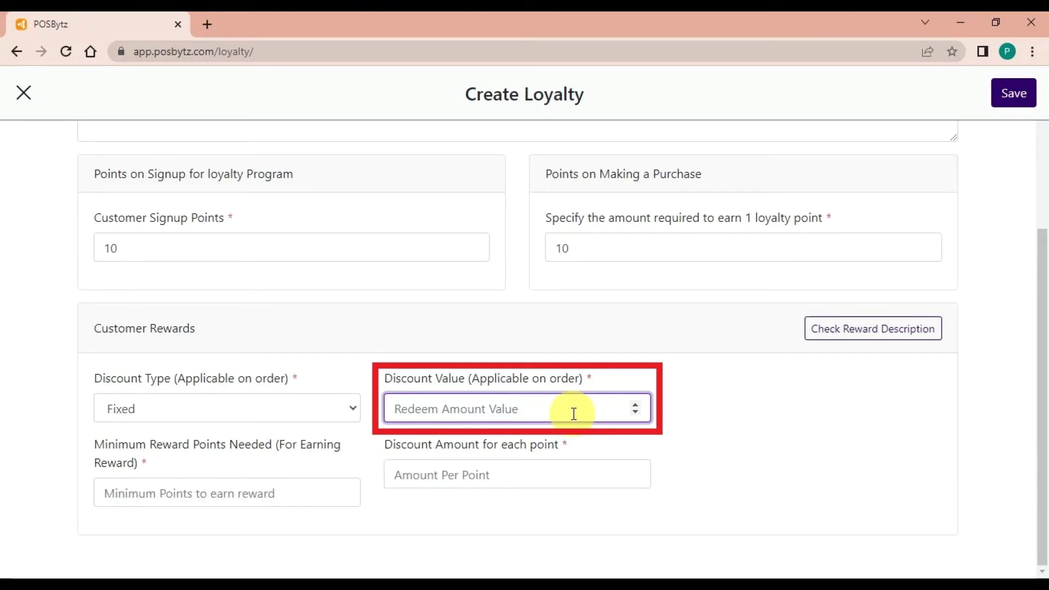
{"action": "type", "text": "15"}
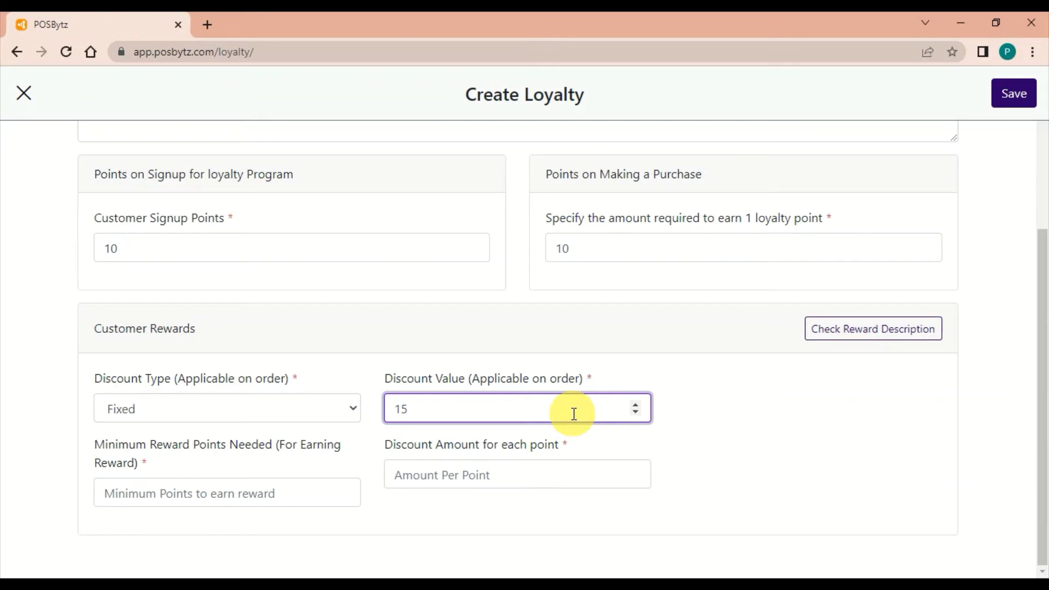
{"action": "left_click", "coordinate": [311, 488]}
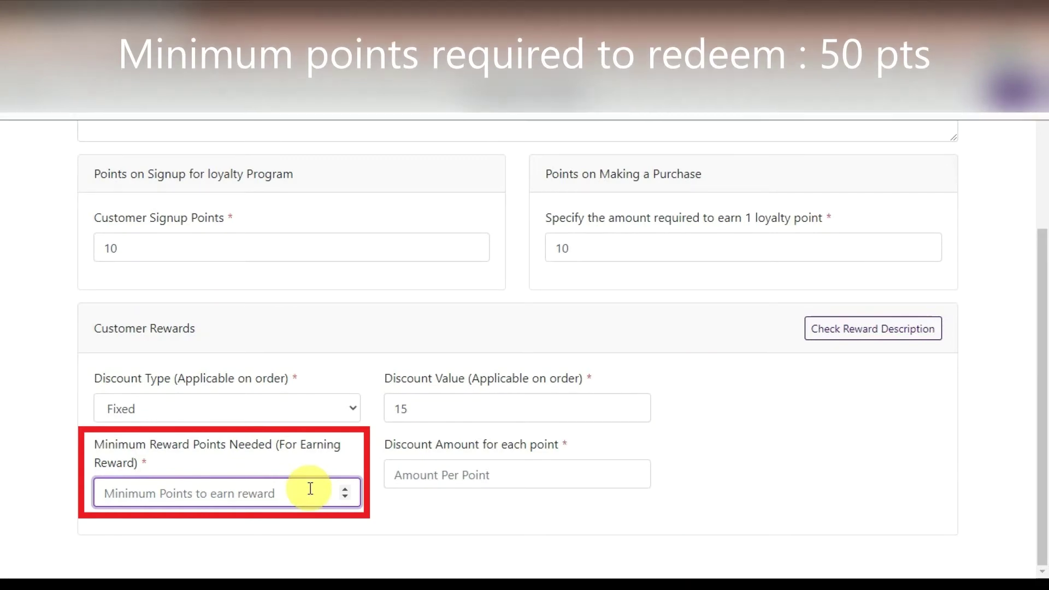
{"action": "type", "text": "50"}
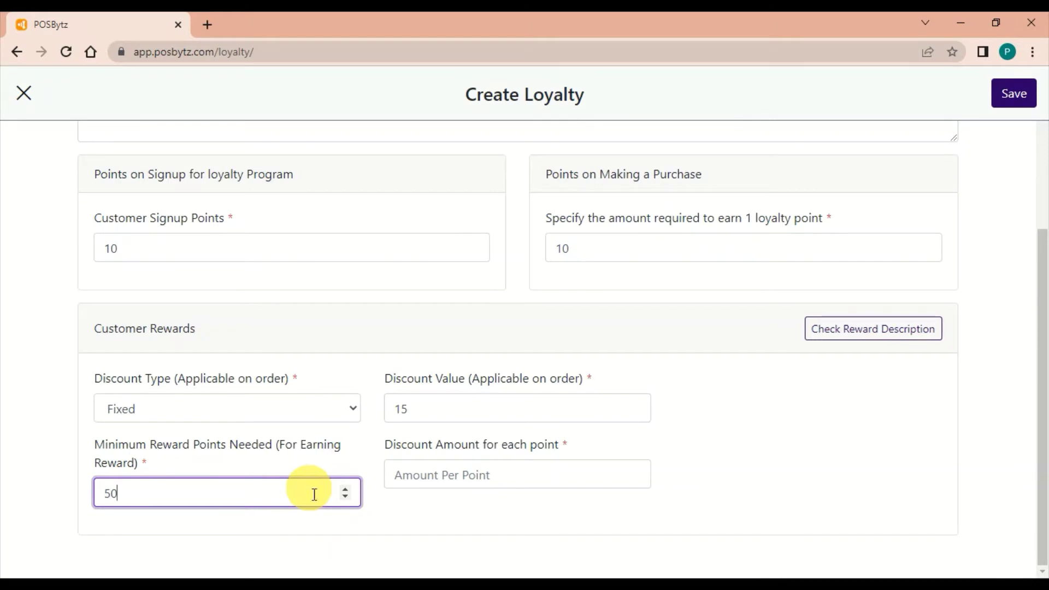
{"action": "left_click", "coordinate": [558, 479]}
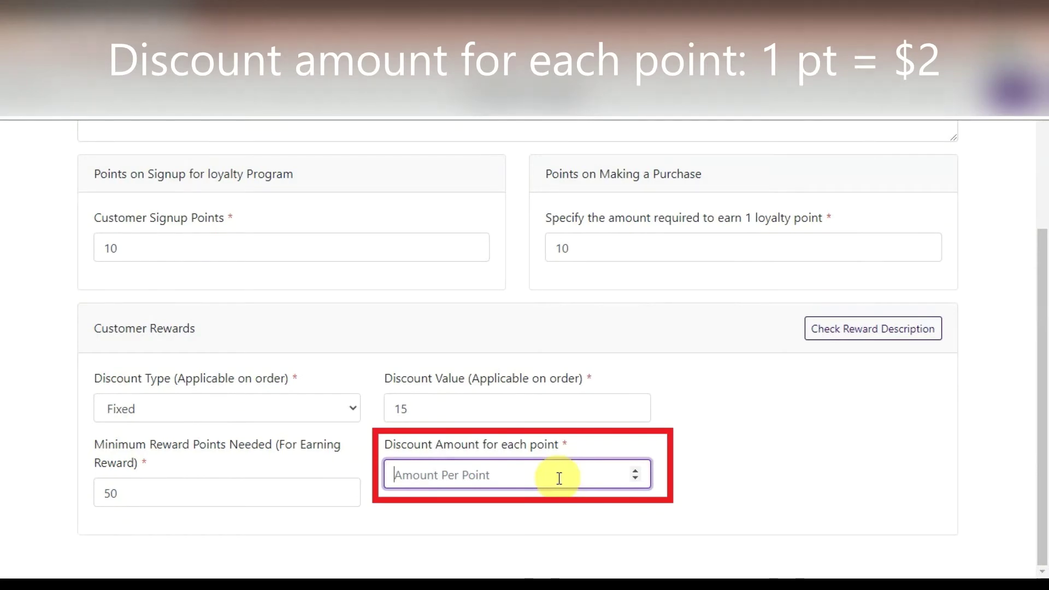
{"action": "type", "text": "2"}
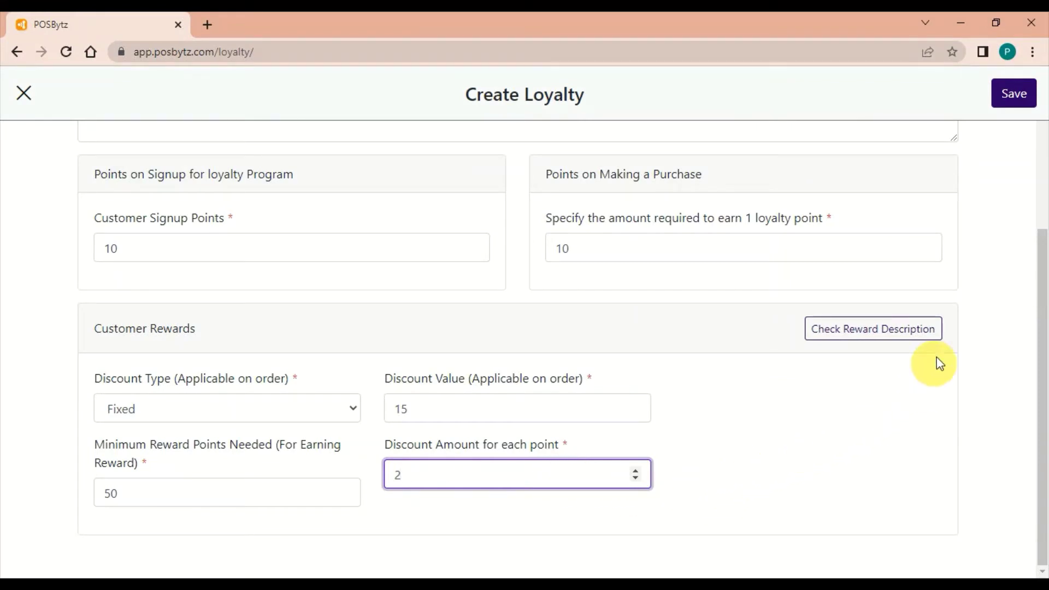
{"action": "left_click", "coordinate": [1012, 101]}
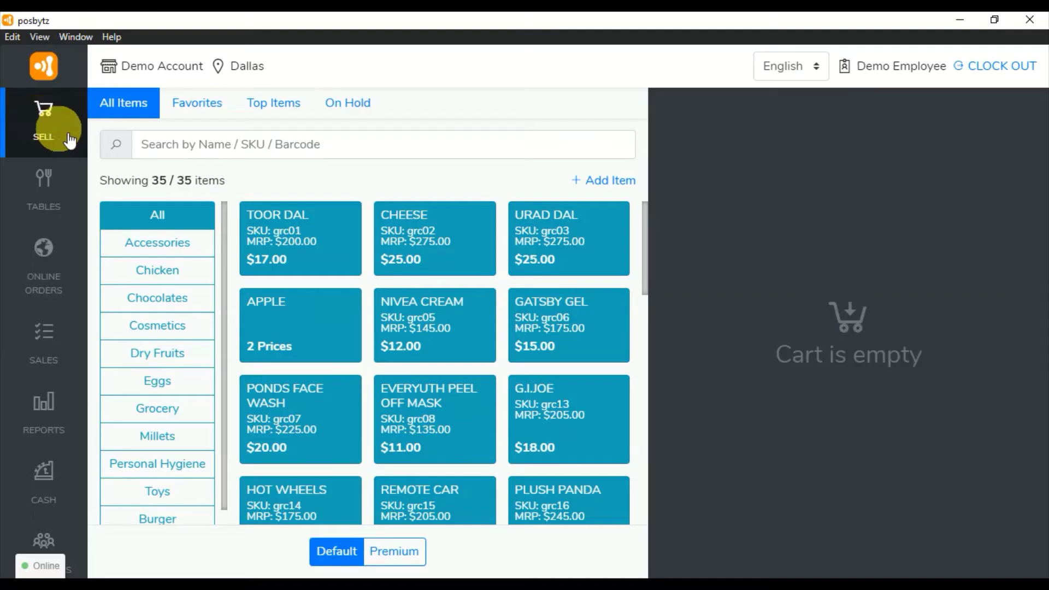
Add Toor Dal, Cheese, Urad Dal, Gatsby Gel, G.I.Joe, Everyuth, Ponds, Plush Panda, Hot Wheels, two Remote Cars
{"action": "left_click", "coordinate": [343, 234]}
{"action": "left_click", "coordinate": [434, 235]}
{"action": "left_click", "coordinate": [539, 233]}
{"action": "left_click", "coordinate": [555, 328]}
{"action": "left_click", "coordinate": [546, 418]}
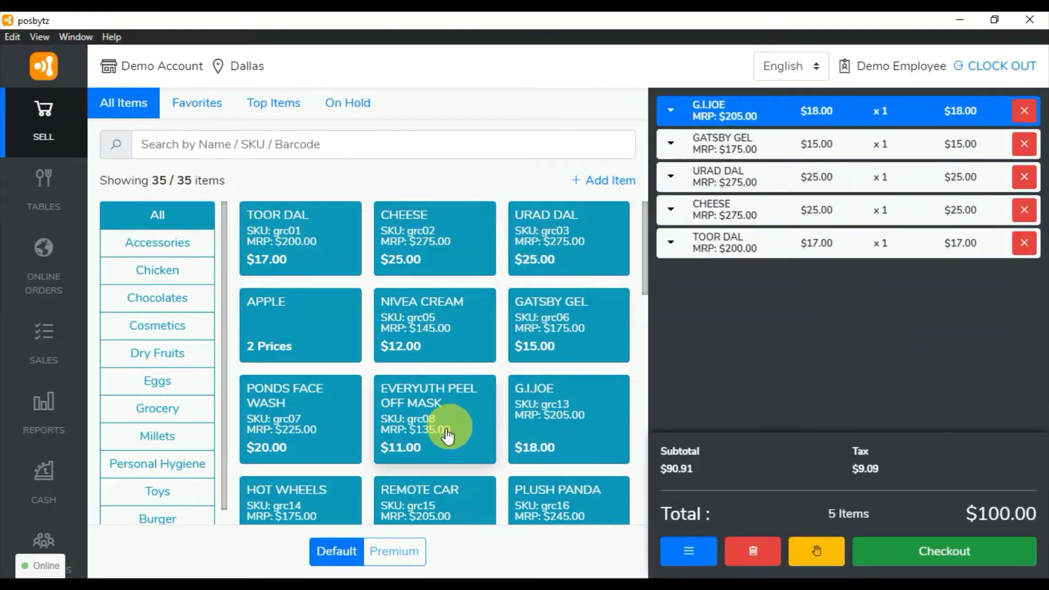
{"action": "left_click", "coordinate": [400, 427]}
{"action": "left_click", "coordinate": [301, 418]}
{"action": "scroll", "coordinate": [426, 423], "scroll_direction": "down", "scroll_amount": 1}
{"action": "left_click", "coordinate": [452, 421]}
{"action": "left_click", "coordinate": [541, 431]}
{"action": "left_click", "coordinate": [318, 429]}
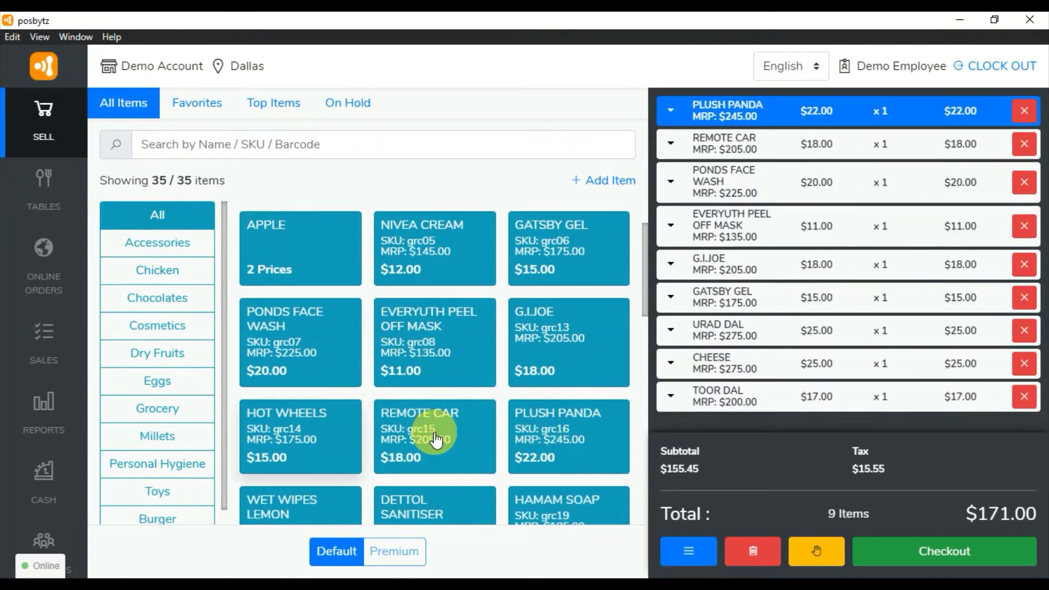
{"action": "left_click", "coordinate": [488, 437]}
Register a new customer with first name and phone number, then complete the $204.00 sale
{"action": "left_click", "coordinate": [945, 552]}
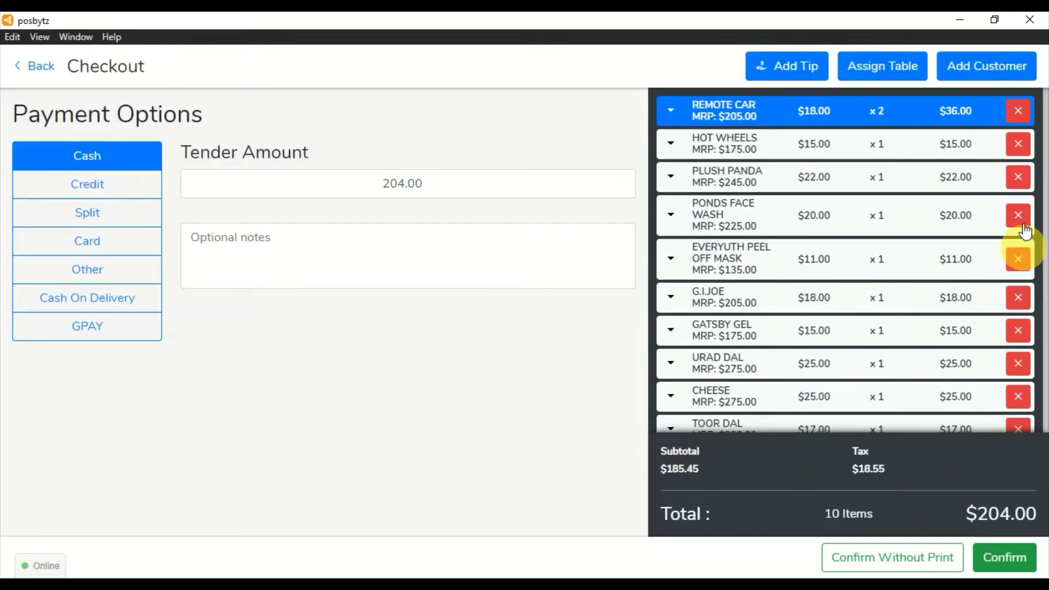
{"action": "left_click", "coordinate": [992, 66]}
{"action": "left_click", "coordinate": [266, 207]}
{"action": "type", "text": "Mike"}
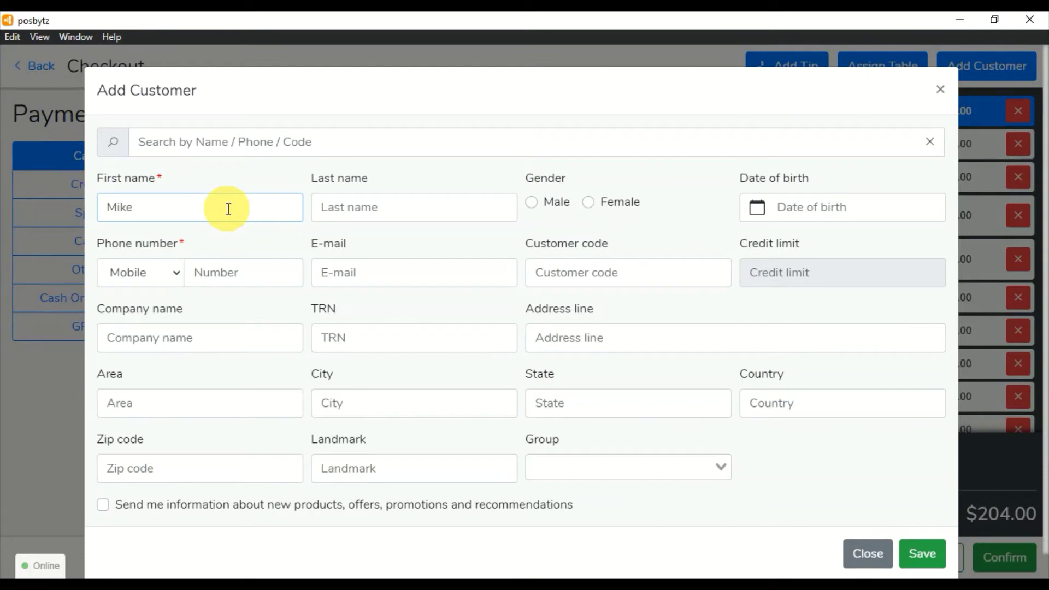
{"action": "left_click", "coordinate": [264, 269]}
{"action": "type", "text": "987654"}
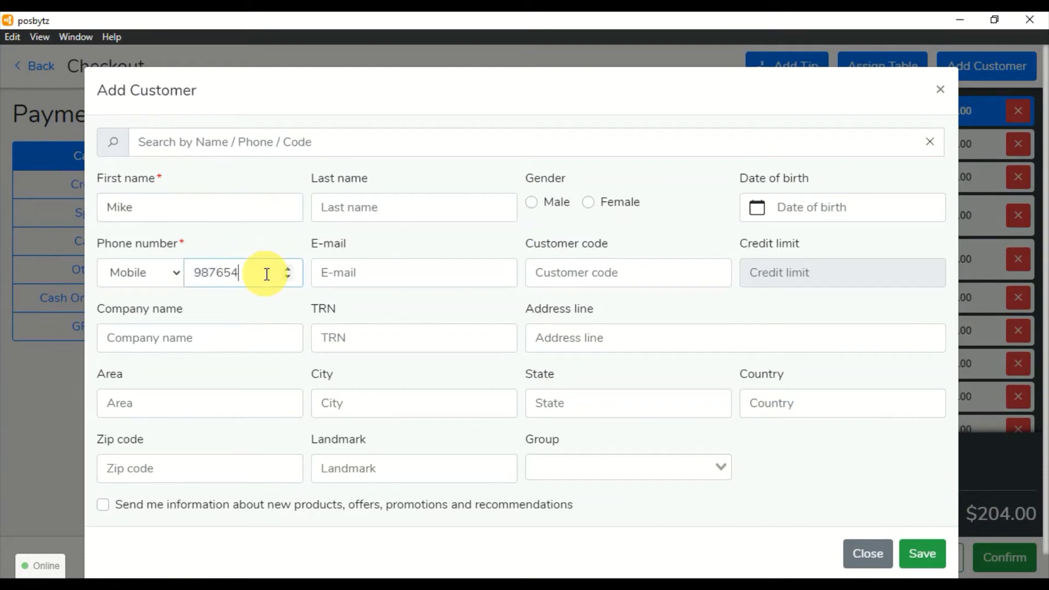
{"action": "type", "text": "3217"}
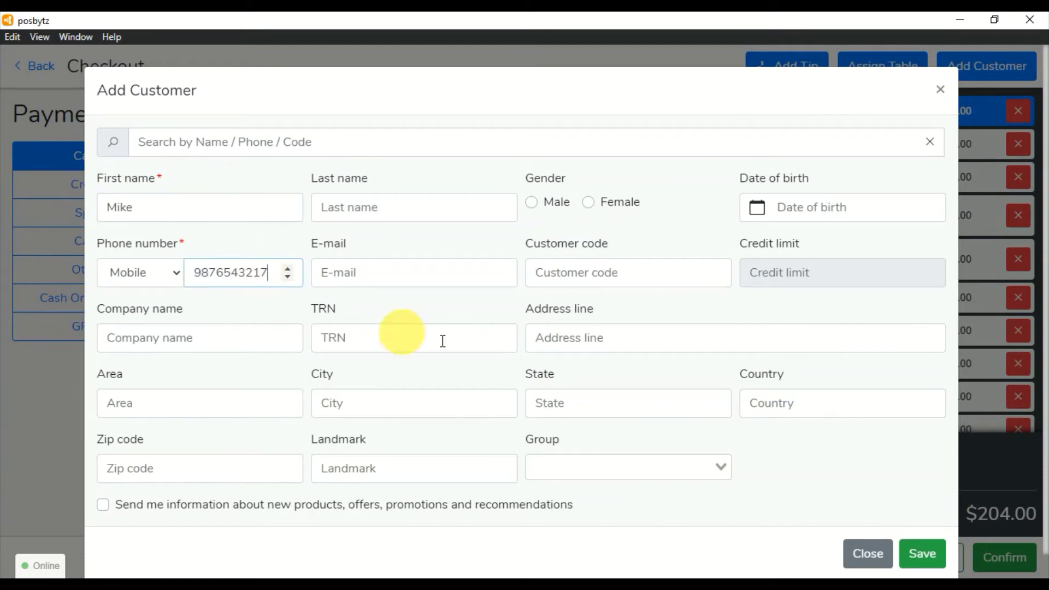
{"action": "left_click", "coordinate": [920, 552]}
{"action": "left_click", "coordinate": [1006, 557]}
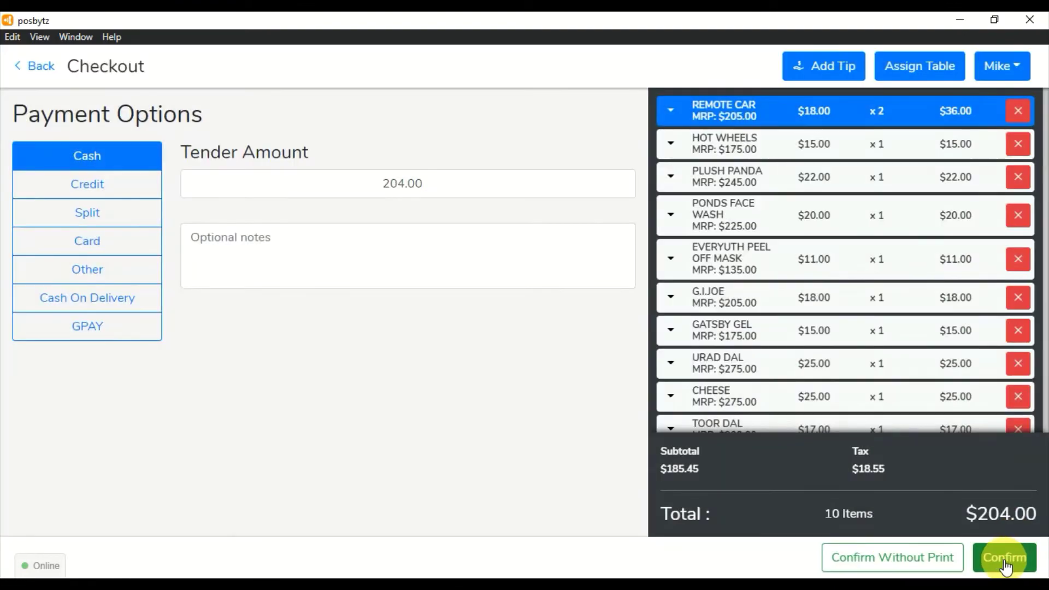
{"action": "left_click", "coordinate": [1004, 557]}
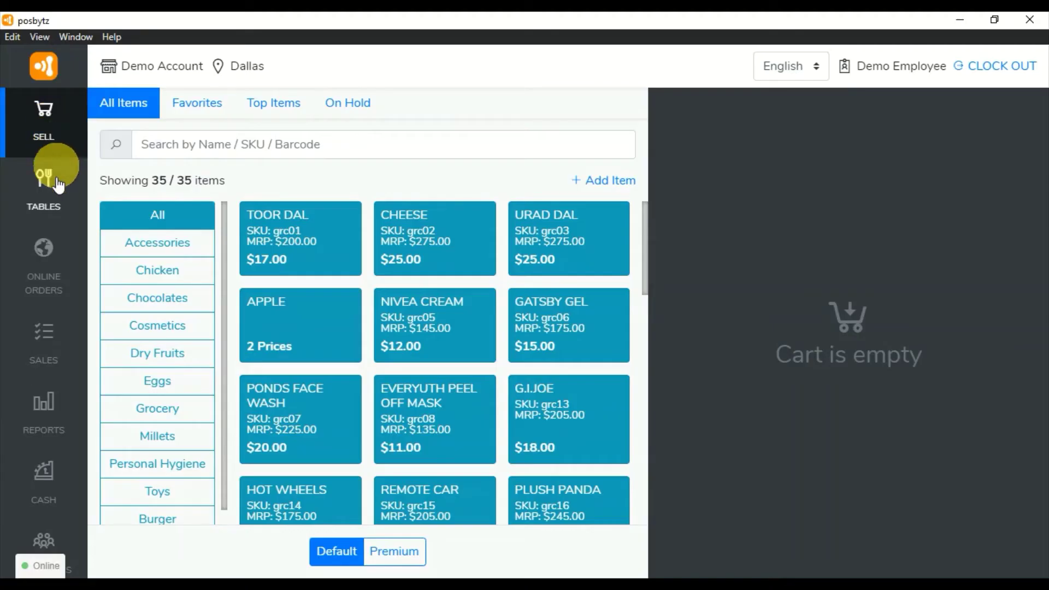
Search the customer list by the new customer's name to view their details
{"action": "scroll", "coordinate": [38, 328], "scroll_direction": "down", "scroll_amount": 2}
{"action": "left_click", "coordinate": [47, 428]}
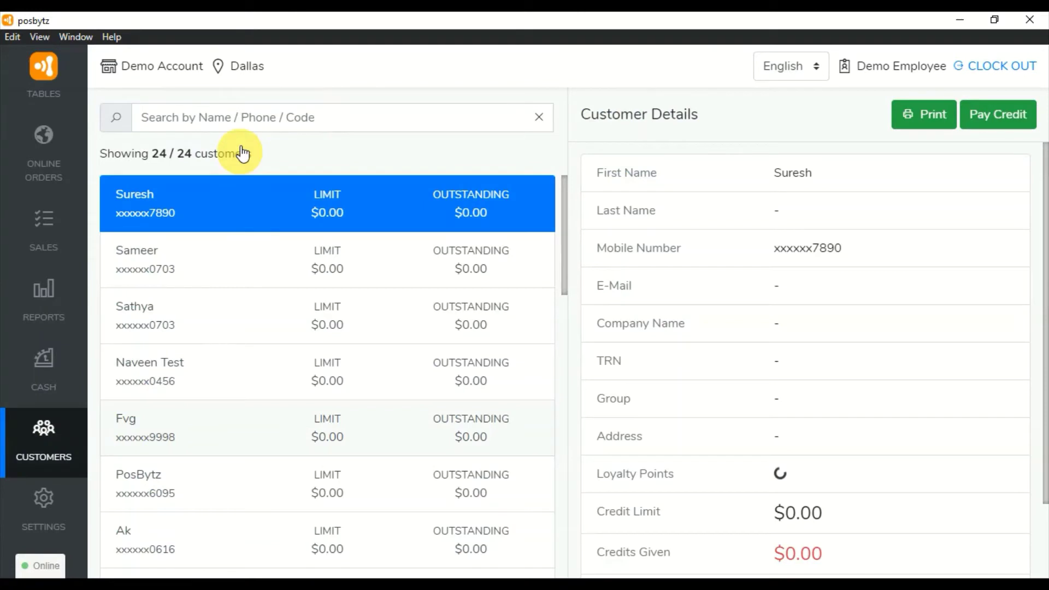
{"action": "left_click", "coordinate": [247, 116]}
{"action": "type", "text": "mike"}
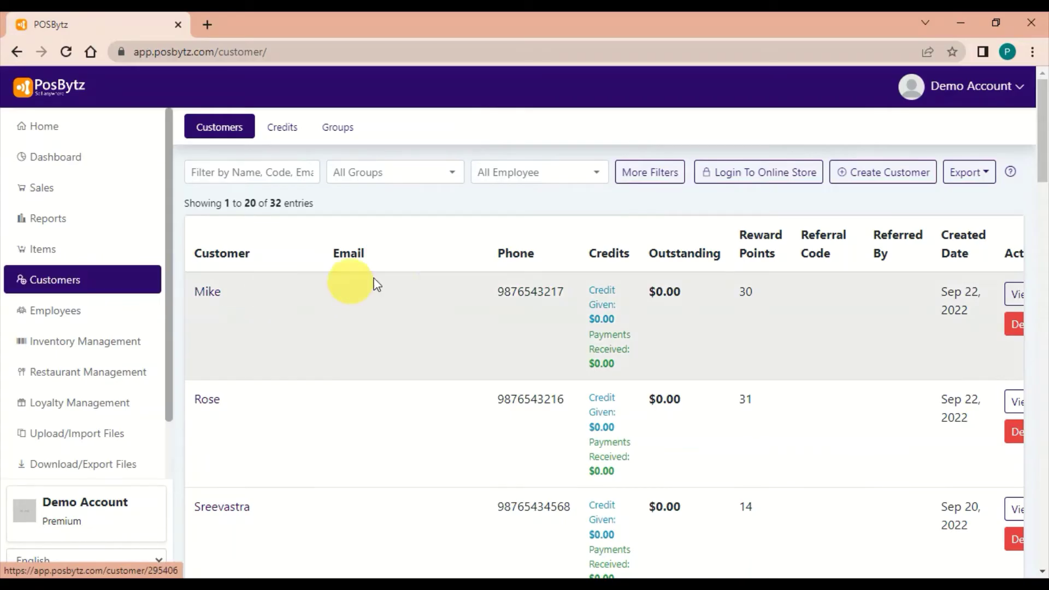
Filter the Customers page by the customer's name to confirm their 30 reward points
{"action": "left_click", "coordinate": [270, 172]}
{"action": "type", "text": "mi"}
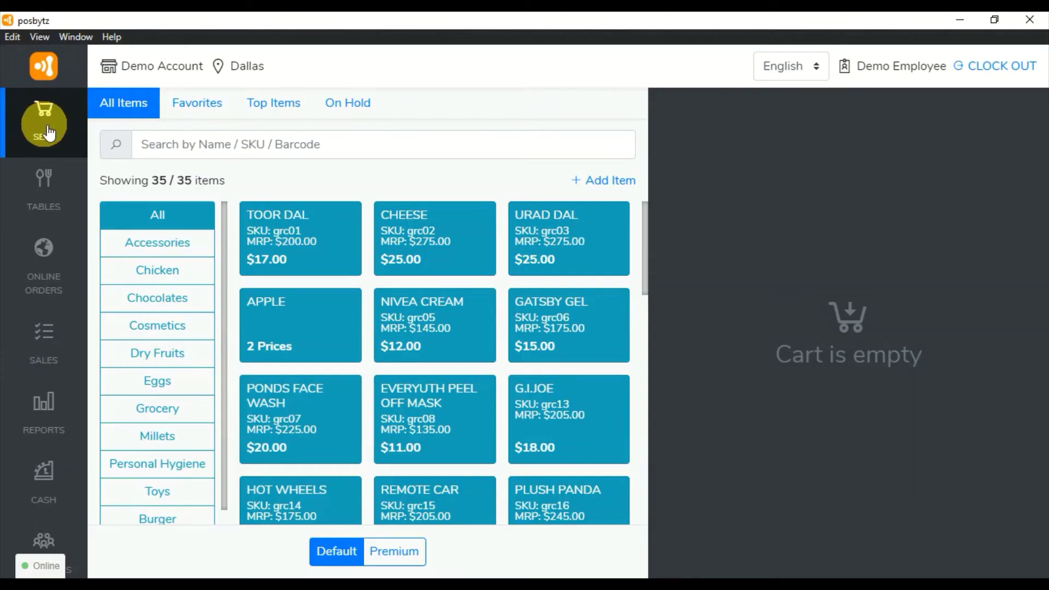
Ring up NIVEA CREAM and DETTOL SANITISER and attach the returning customer (30 points, 0 redeemable)
{"action": "left_click", "coordinate": [335, 312]}
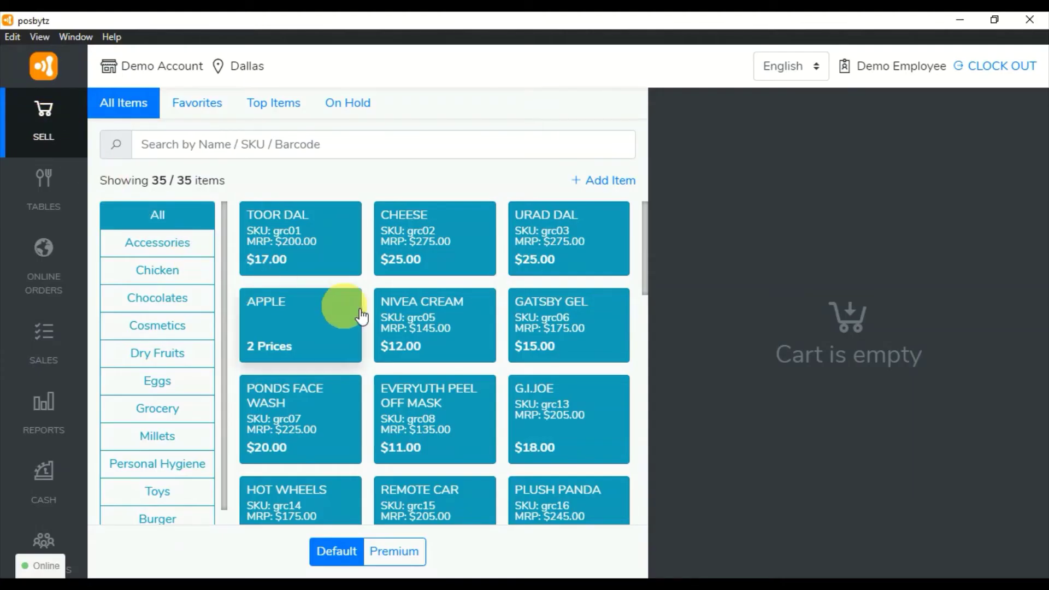
{"action": "left_click", "coordinate": [416, 335]}
{"action": "scroll", "coordinate": [429, 403], "scroll_direction": "down", "scroll_amount": 5}
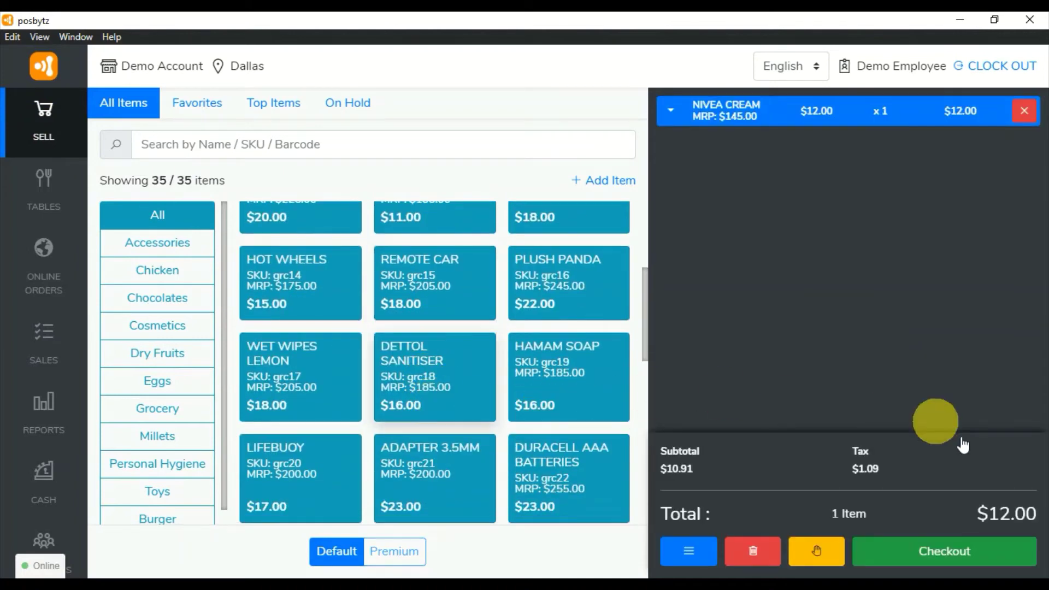
{"action": "left_click", "coordinate": [946, 551]}
{"action": "left_click", "coordinate": [986, 65]}
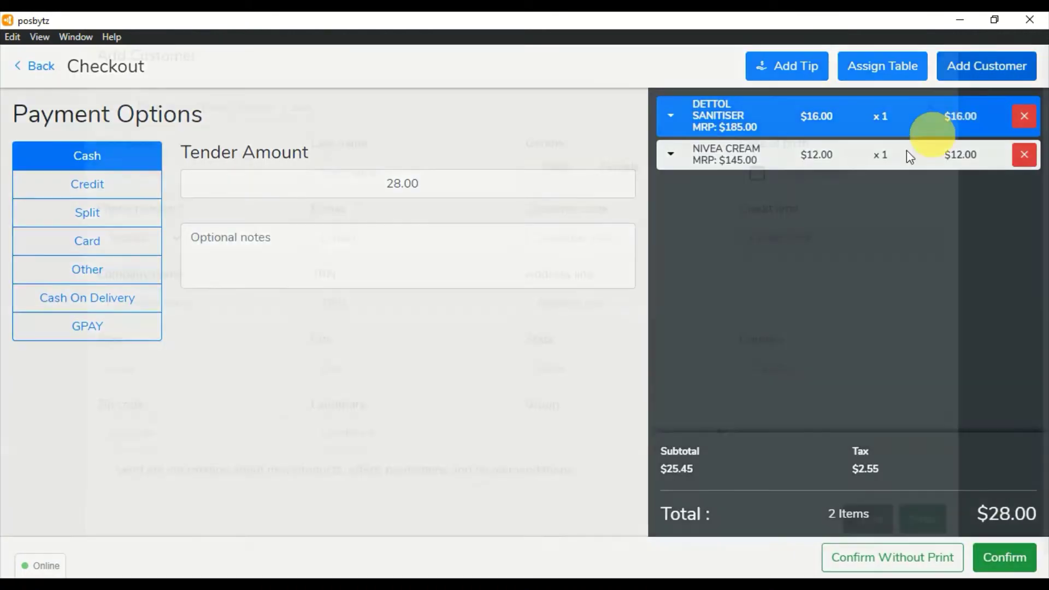
{"action": "left_click", "coordinate": [466, 140]}
{"action": "type", "text": "mike"}
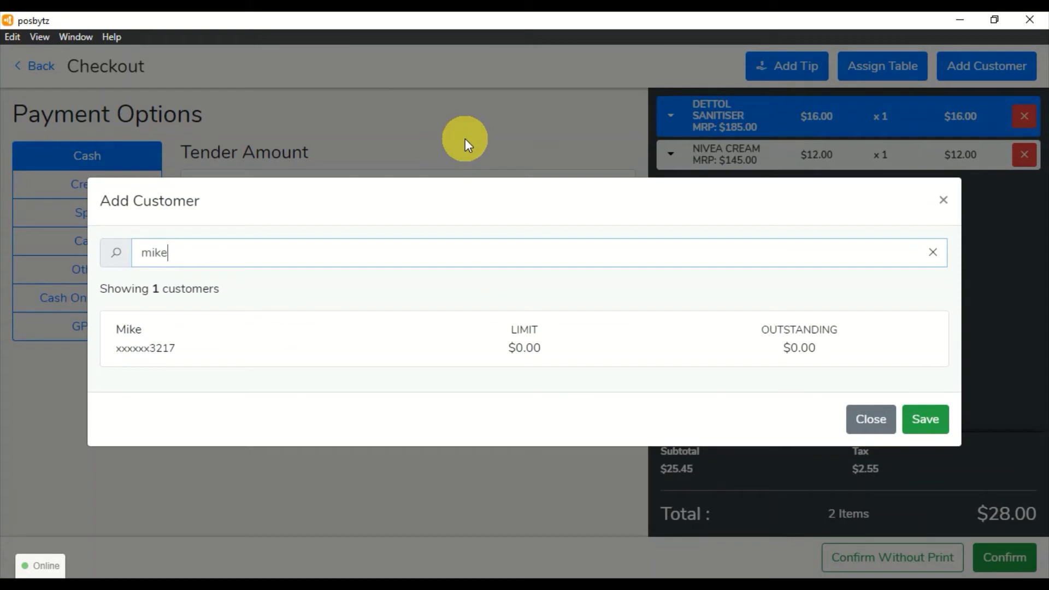
{"action": "left_click", "coordinate": [475, 339]}
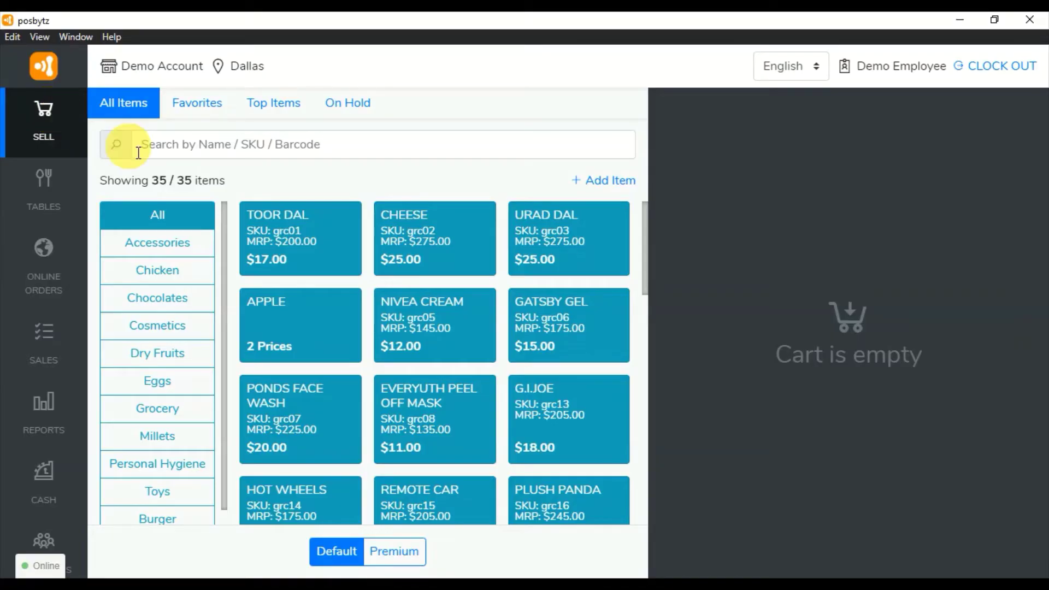
Add 10 CHEESE, 10 URAD DAL, EVERYUTH PEEL OFF MASK and PONDS FACE WASH to the cart
{"action": "left_click", "coordinate": [432, 241]}
{"action": "left_click", "coordinate": [550, 234]}
{"action": "left_click", "coordinate": [803, 116]}
{"action": "type", "text": "0"}
{"action": "left_click", "coordinate": [793, 393]}
{"action": "left_click", "coordinate": [721, 144]}
{"action": "type", "text": "0"}
{"action": "left_click", "coordinate": [792, 392]}
{"action": "left_click", "coordinate": [480, 421]}
{"action": "left_click", "coordinate": [292, 415]}
Attach the returning customer, skip the loyalty prompt and complete the $531.00 sale
{"action": "left_click", "coordinate": [897, 555]}
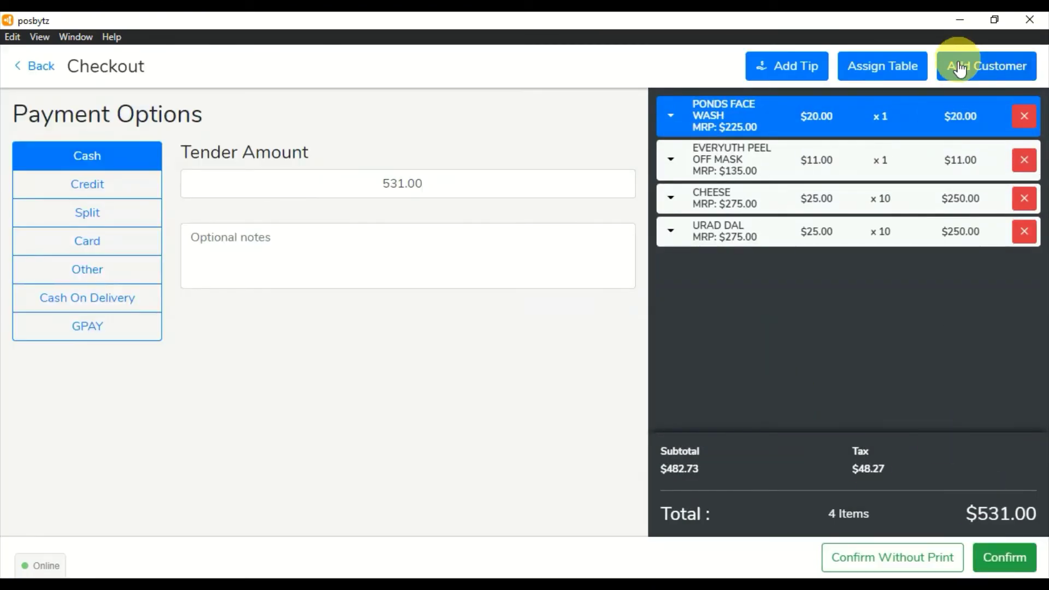
{"action": "left_click", "coordinate": [956, 65]}
{"action": "type", "text": "mike"}
{"action": "left_click", "coordinate": [653, 358]}
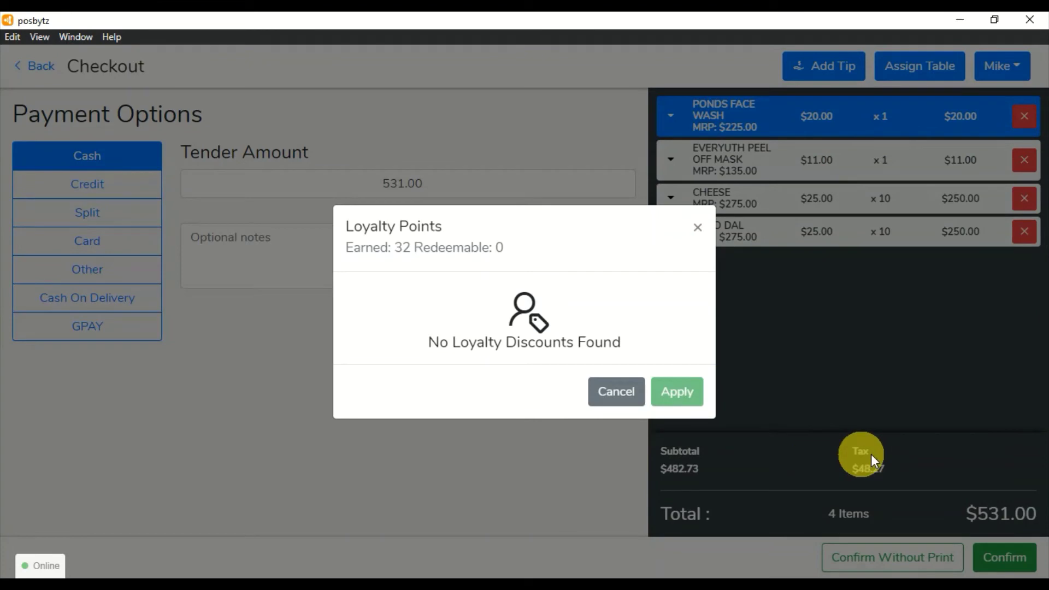
{"action": "left_click", "coordinate": [817, 454]}
{"action": "left_click", "coordinate": [1007, 560]}
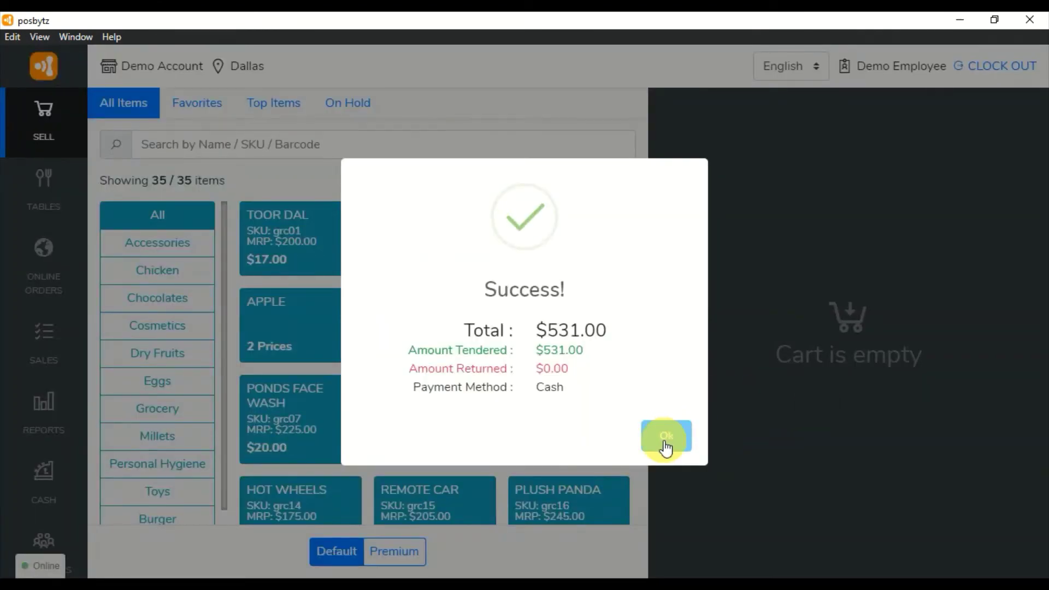
{"action": "left_click", "coordinate": [665, 440]}
Look up the customer in the customer list to see their 85 loyalty points
{"action": "scroll", "coordinate": [30, 404], "scroll_direction": "down", "scroll_amount": 2}
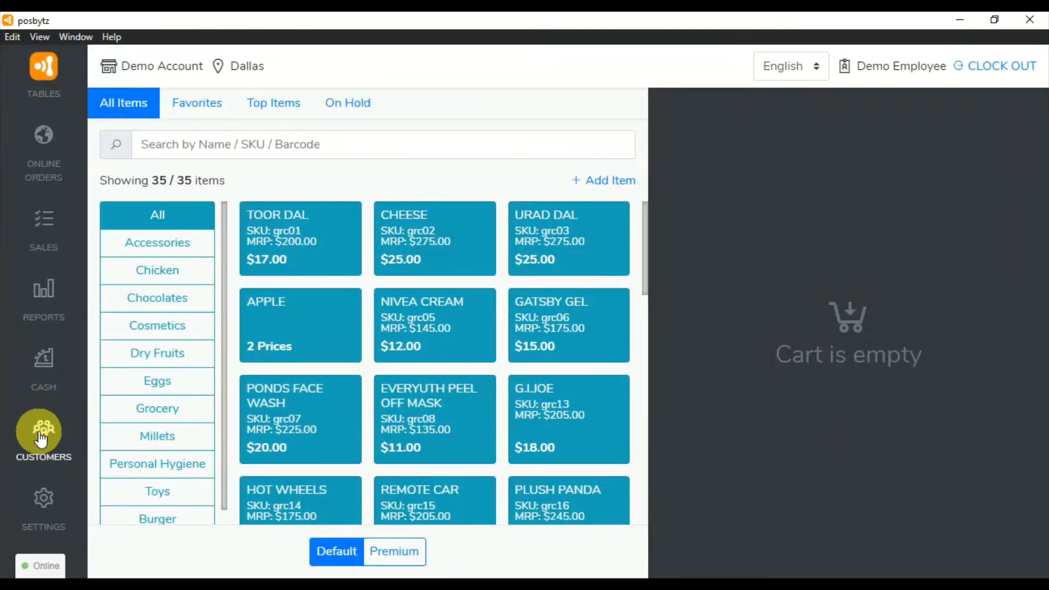
{"action": "left_click", "coordinate": [53, 440]}
{"action": "left_click", "coordinate": [311, 114]}
{"action": "type", "text": "mike"}
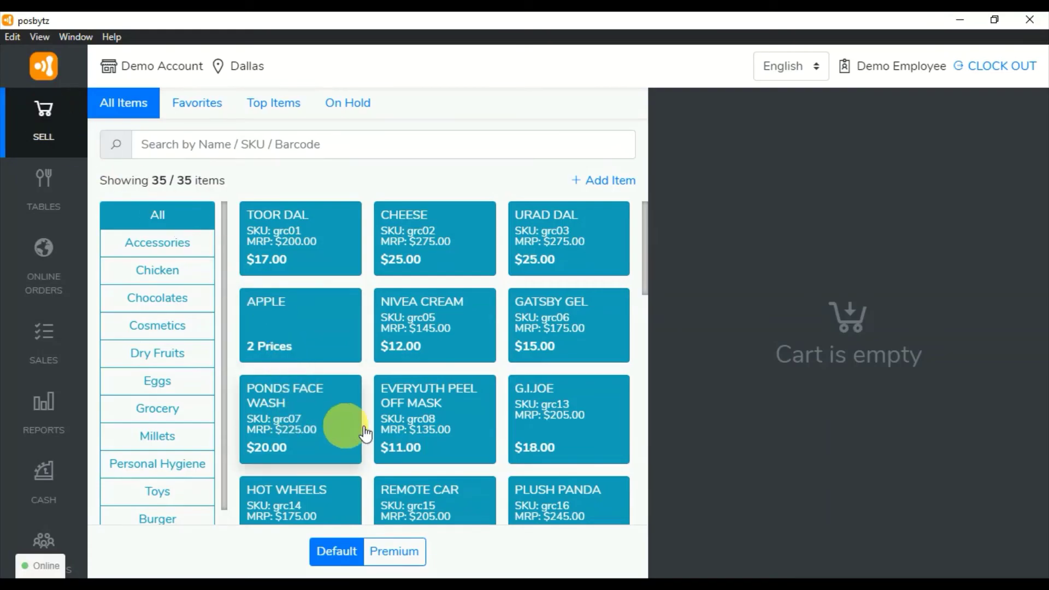
Ring up PONDS FACE WASH, EVERYUTH PEEL OFF MASK and G.I.JOE for the returning customer, showing a $14.00 discount
{"action": "left_click", "coordinate": [365, 434]}
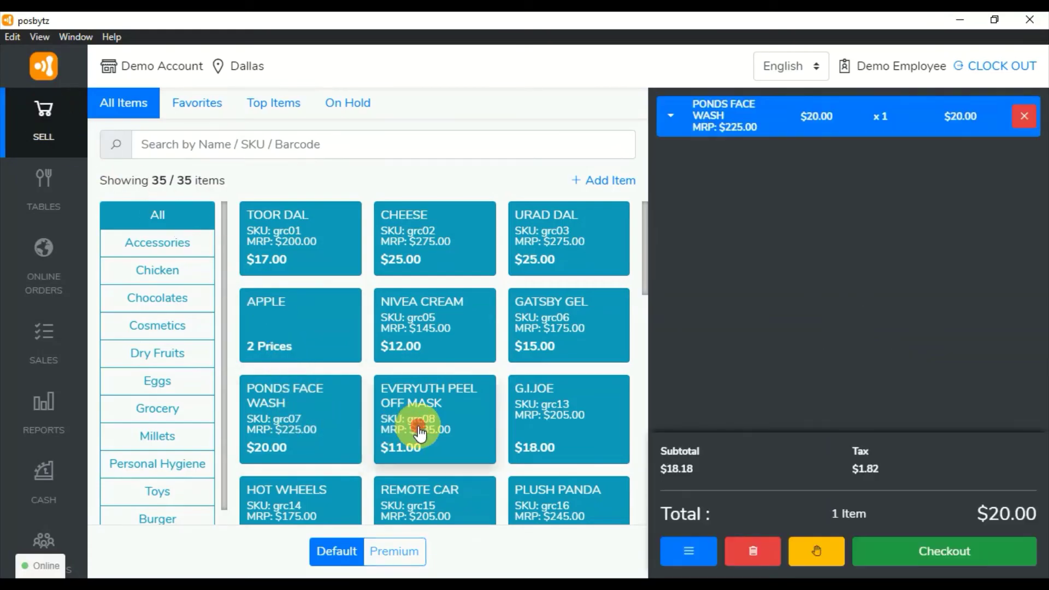
{"action": "left_click", "coordinate": [417, 428]}
{"action": "left_click", "coordinate": [552, 415]}
{"action": "left_click", "coordinate": [946, 557]}
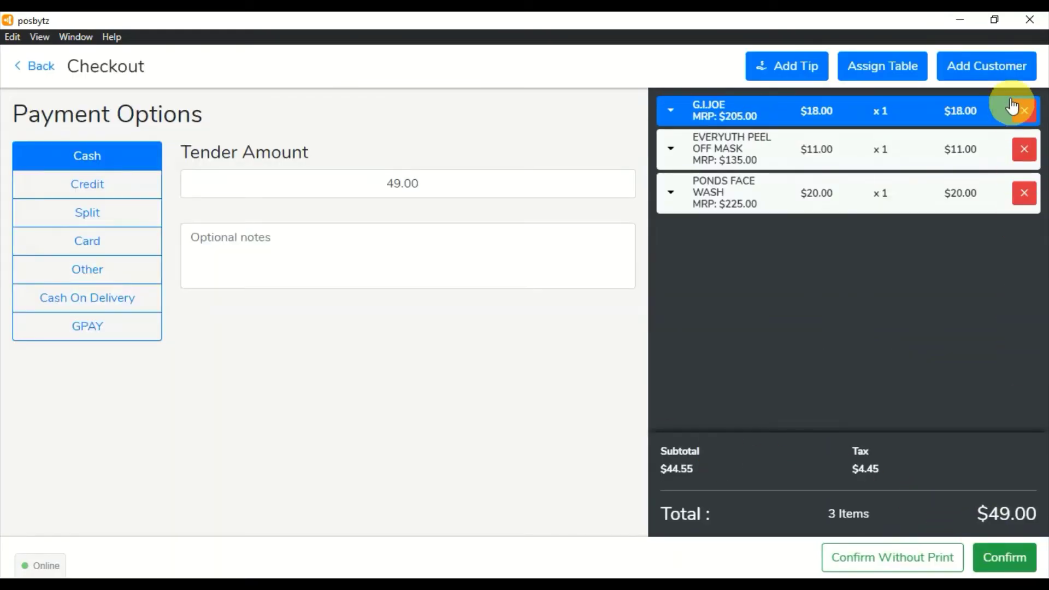
{"action": "left_click", "coordinate": [986, 65]}
{"action": "type", "text": "mike"}
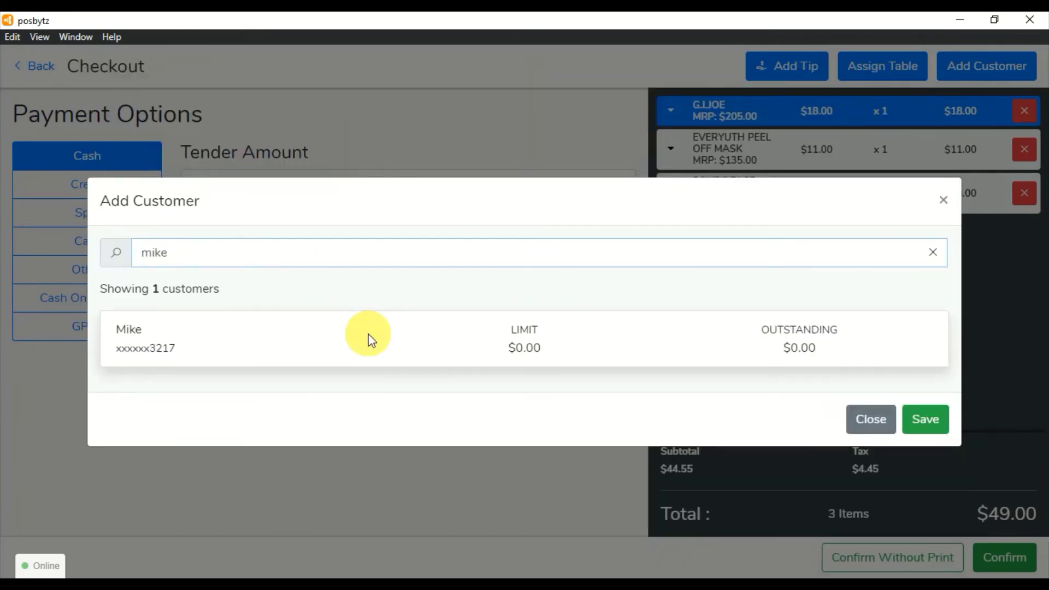
{"action": "left_click", "coordinate": [367, 336]}
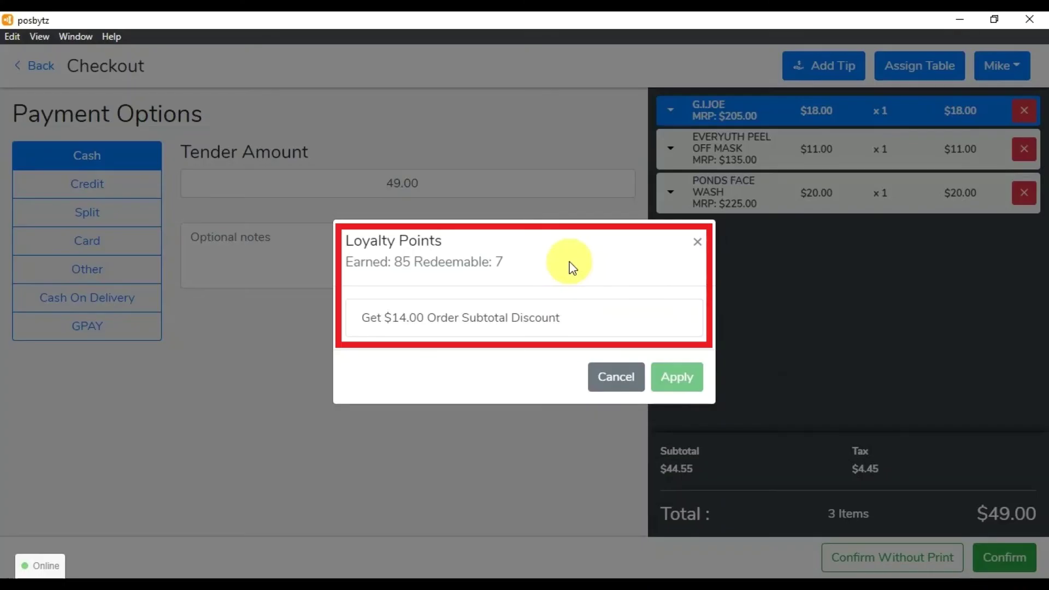
Apply the 'Get $14.00 Order Subtotal Discount' reward and confirm the $35.00 cash sale
{"action": "left_click", "coordinate": [568, 324]}
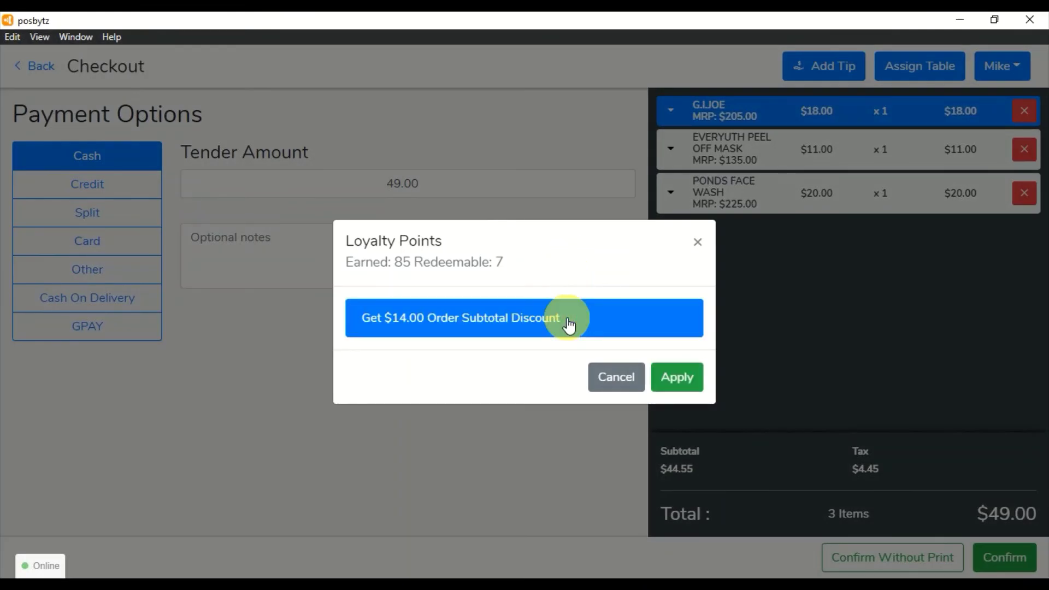
{"action": "left_click", "coordinate": [675, 376]}
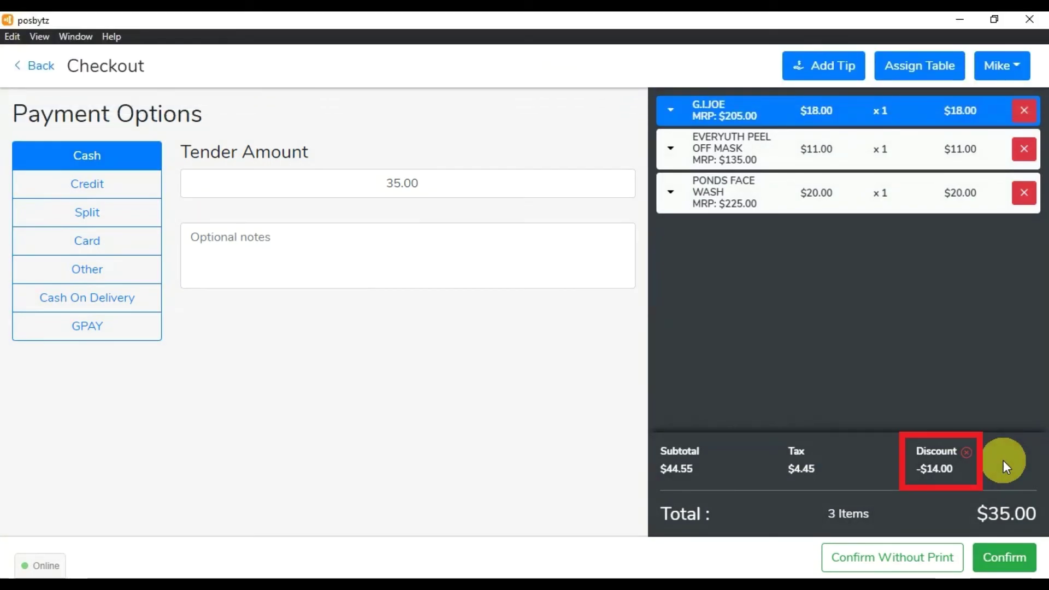
{"action": "left_click", "coordinate": [1008, 549]}
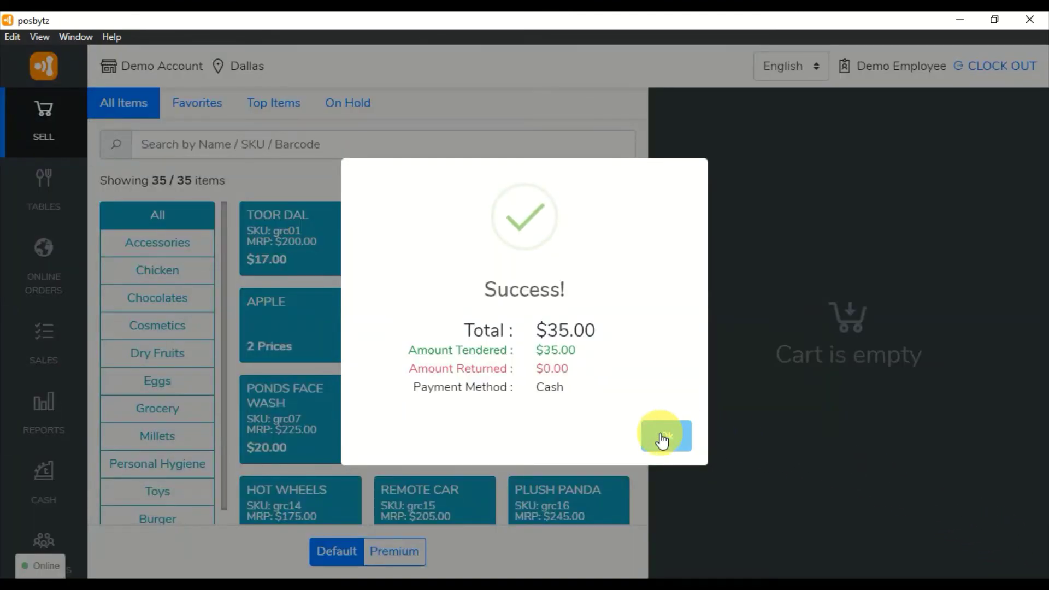
View the sale's Discount Details in Back Office: loyalty discounts of $5.71, $3.14 and $5.14
{"action": "left_click", "coordinate": [662, 437]}
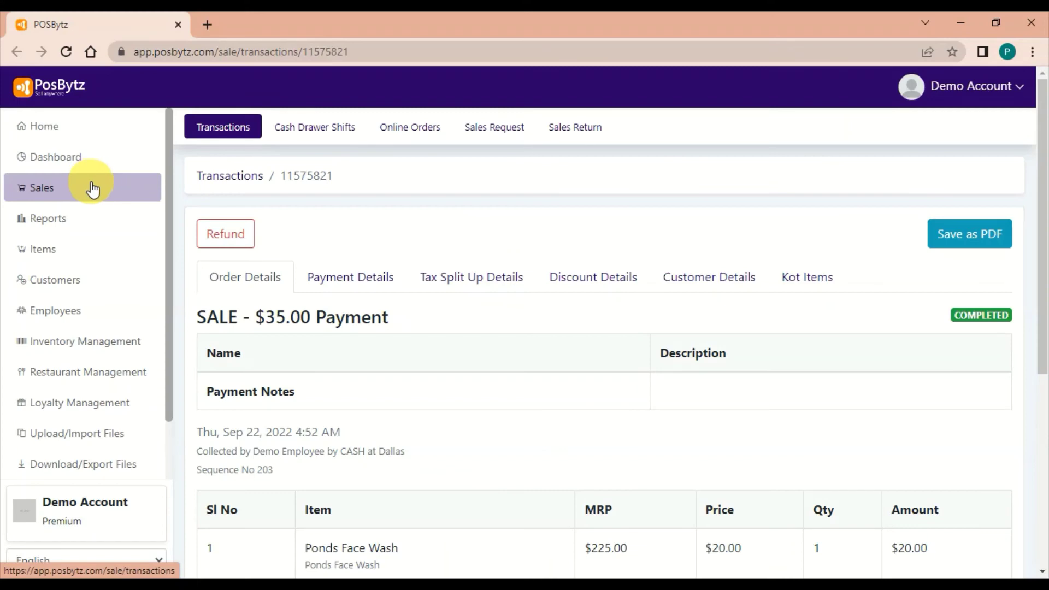
{"action": "left_click", "coordinate": [576, 284]}
{"action": "left_click_drag", "start_coordinate": [1045, 326], "coordinate": [1042, 384]}
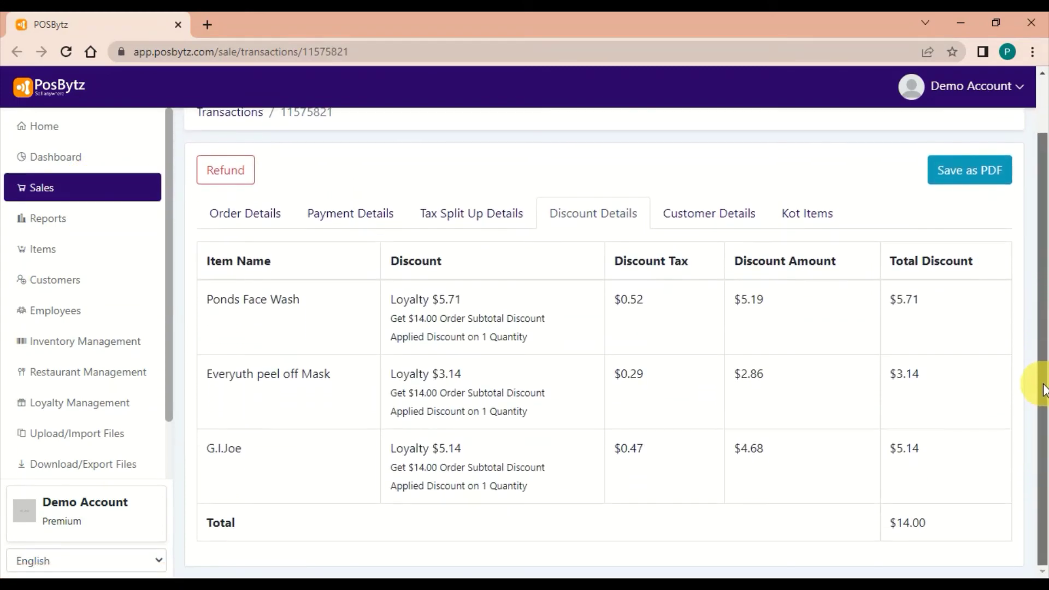